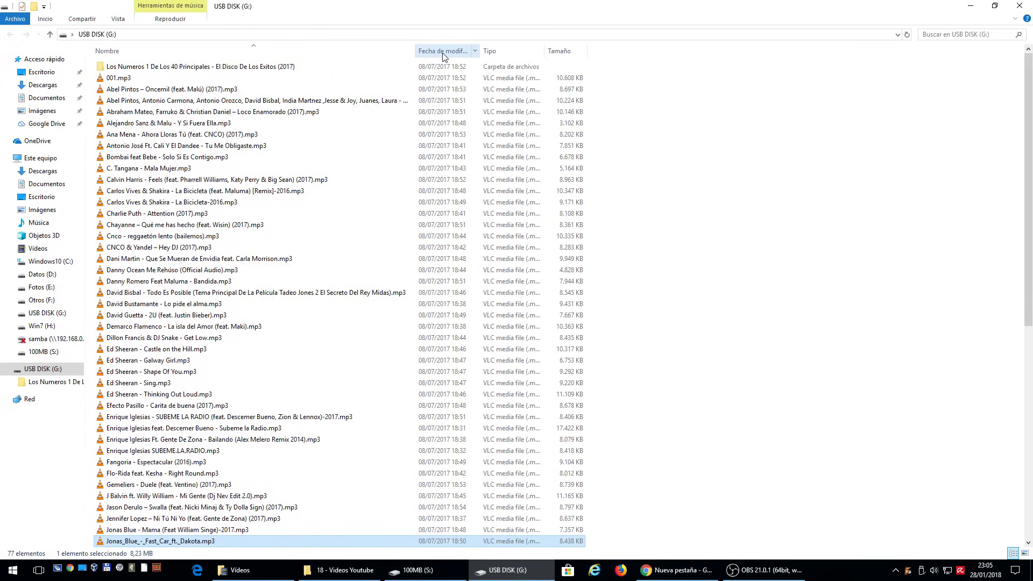
Sort the USB drive's file list by modification date in both directions, and by file type.
{"action": "left_click", "coordinate": [443, 53]}
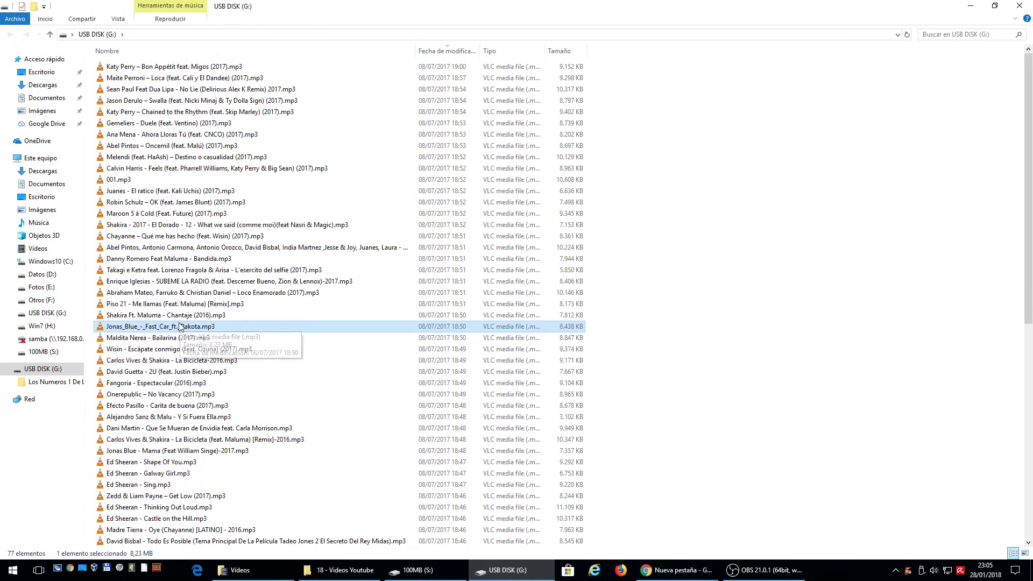
{"action": "left_click", "coordinate": [441, 56]}
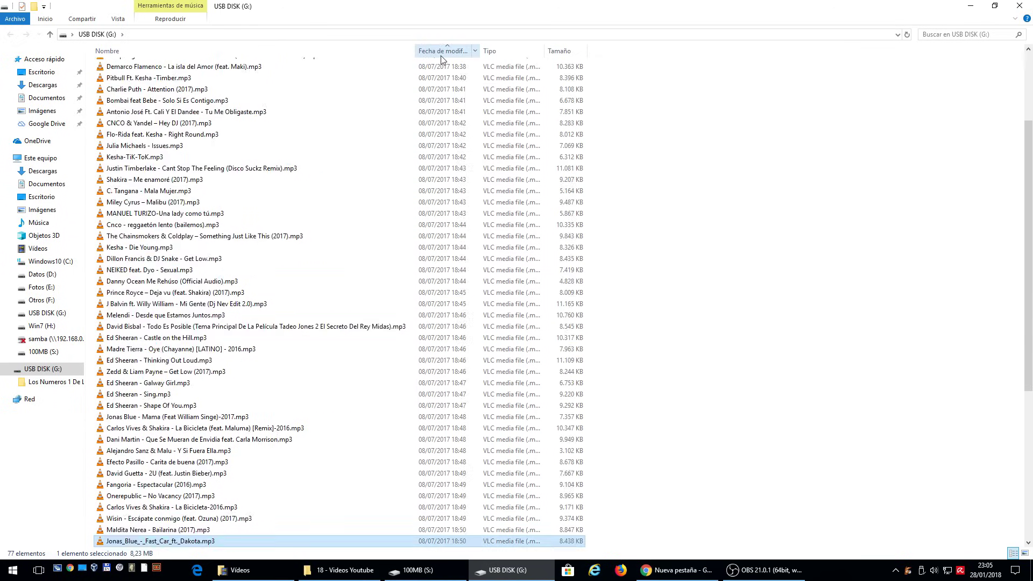
{"action": "left_click", "coordinate": [519, 49]}
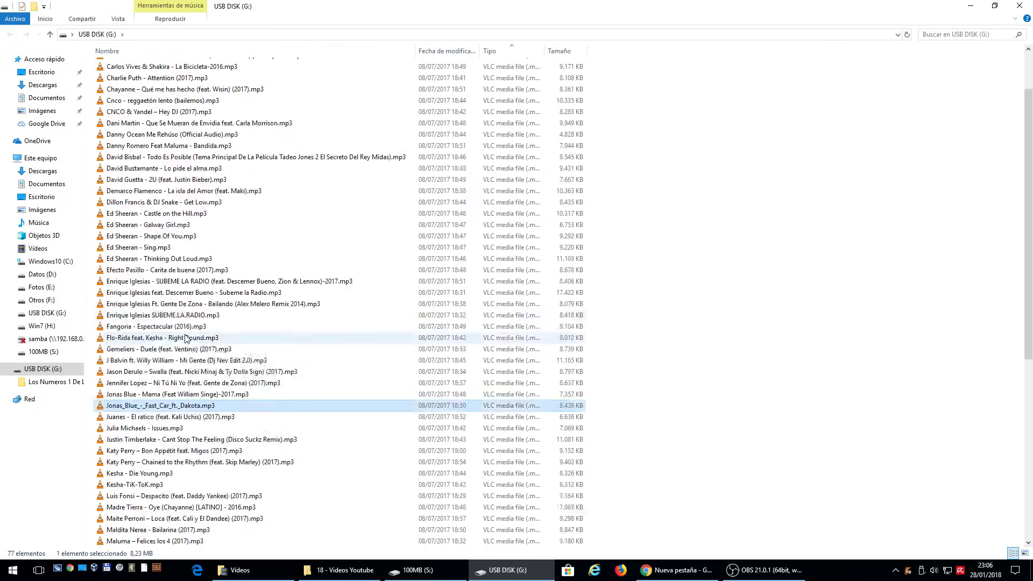
{"action": "scroll", "coordinate": [185, 338], "scroll_direction": "down", "scroll_amount": 5}
{"action": "scroll", "coordinate": [186, 342], "scroll_direction": "up", "scroll_amount": 10}
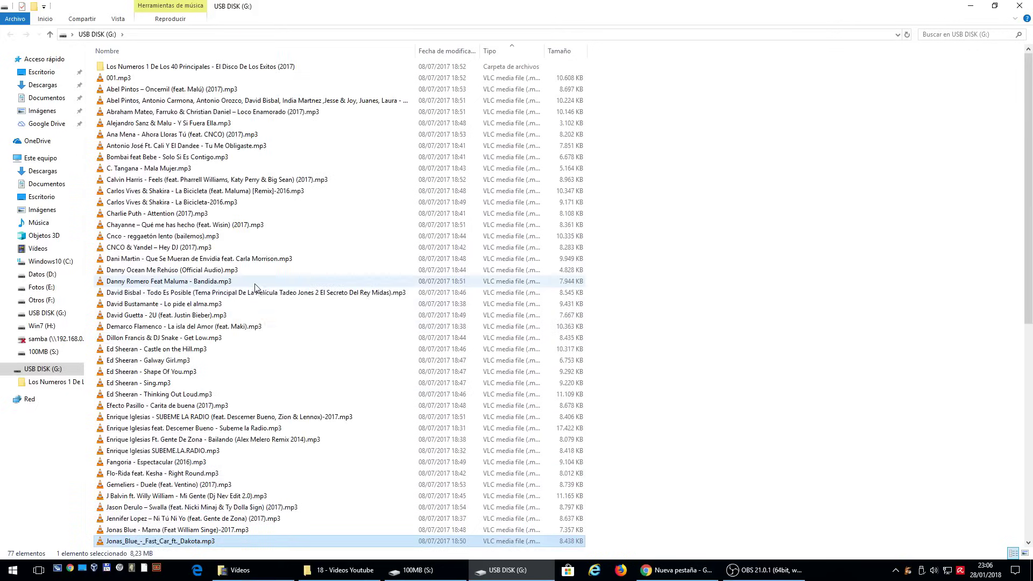
Sort the USB drive's files by size and look through the resulting order.
{"action": "left_click", "coordinate": [560, 51]}
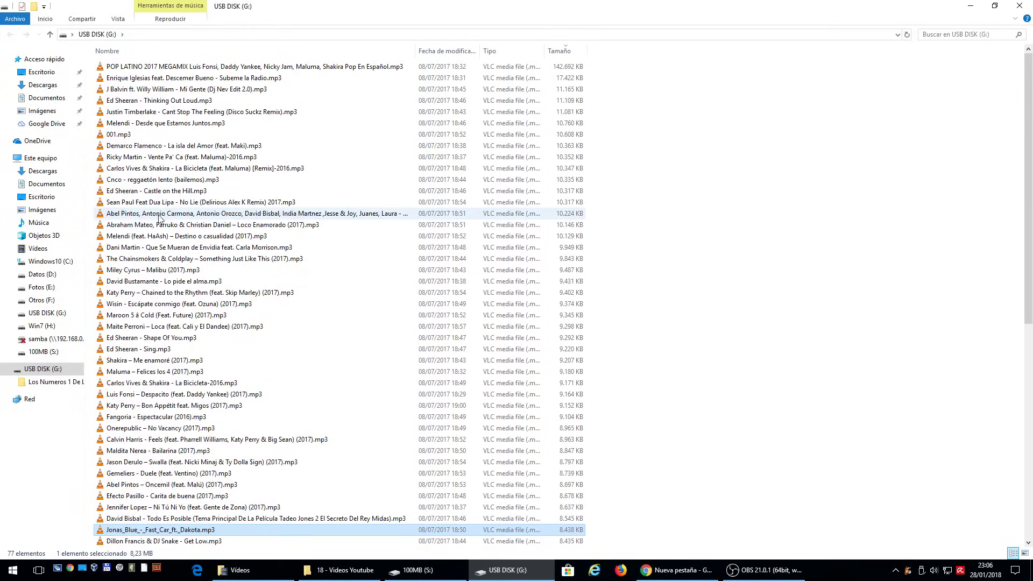
{"action": "scroll", "coordinate": [151, 253], "scroll_direction": "down", "scroll_amount": 7}
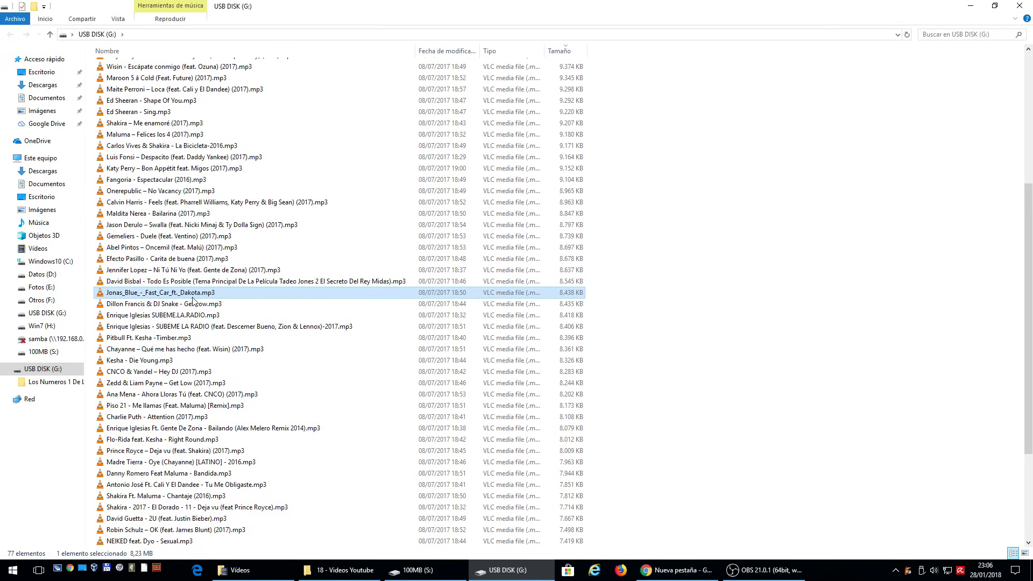
{"action": "scroll", "coordinate": [205, 291], "scroll_direction": "up", "scroll_amount": 7}
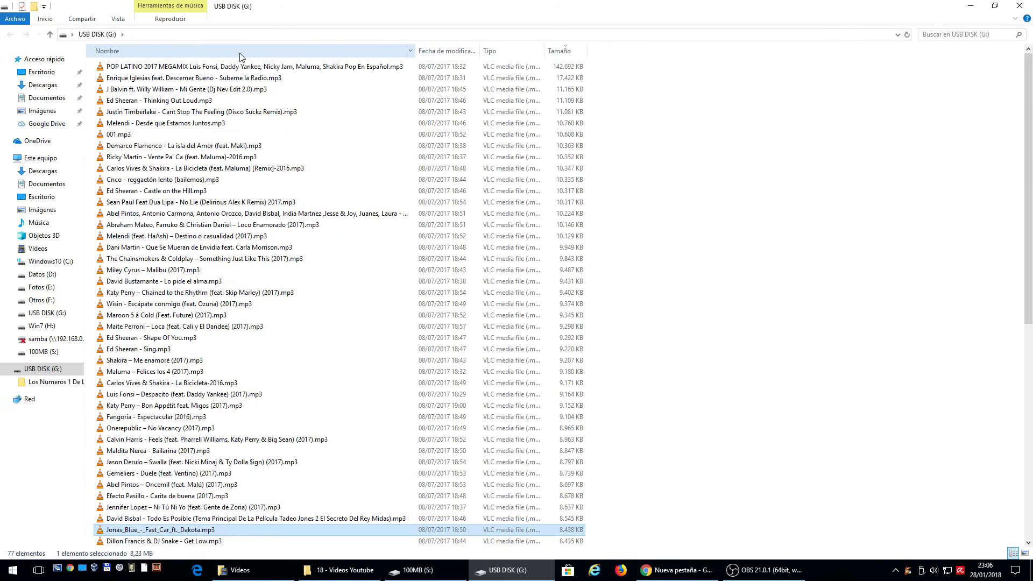
Sort the USB drive's files by name and select 001.mp3.
{"action": "left_click", "coordinate": [240, 54]}
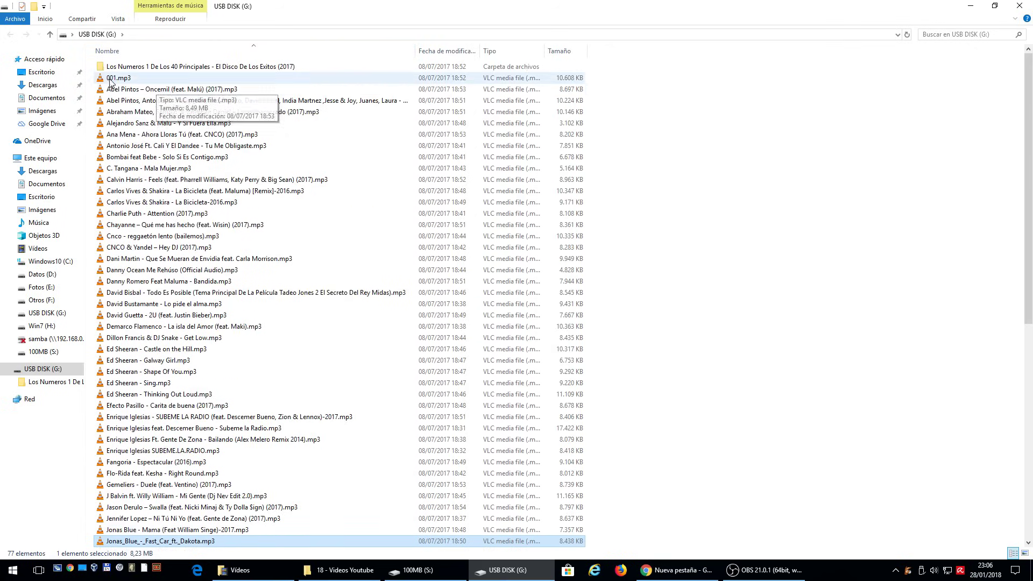
{"action": "left_click", "coordinate": [112, 81]}
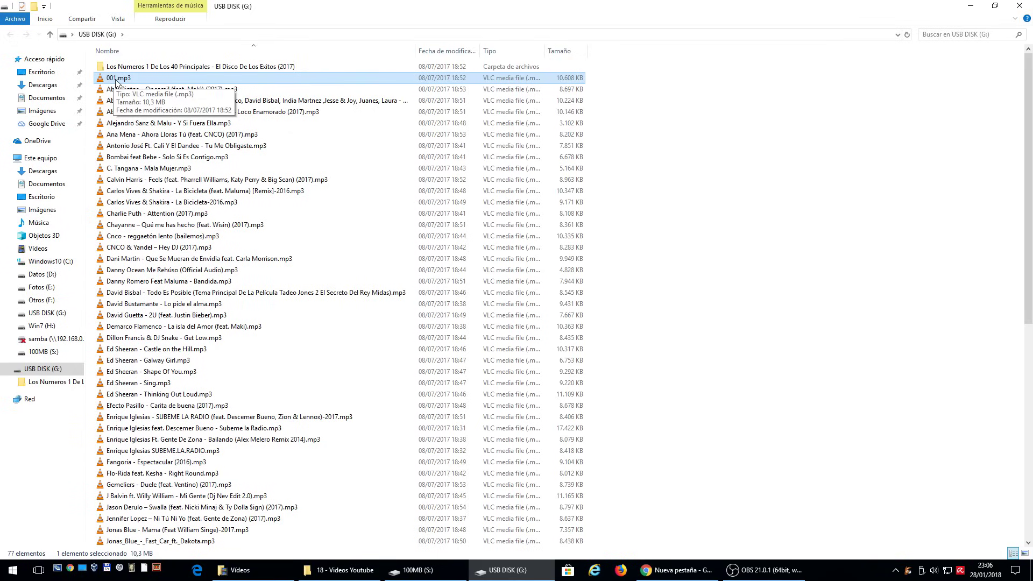
{"action": "scroll", "coordinate": [142, 203], "scroll_direction": "down", "scroll_amount": 1}
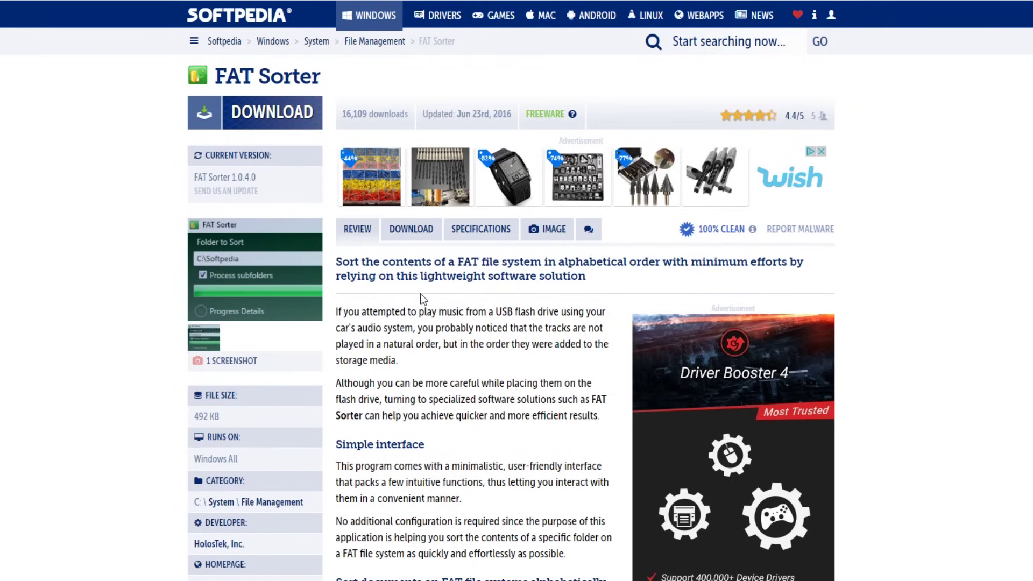
Read through the FAT Sorter review on the Softpedia page in the browser, down to its download link.
{"action": "left_click_drag", "start_coordinate": [337, 315], "coordinate": [453, 311]}
{"action": "left_click", "coordinate": [509, 313]}
{"action": "scroll", "coordinate": [474, 398], "scroll_direction": "down", "scroll_amount": 15}
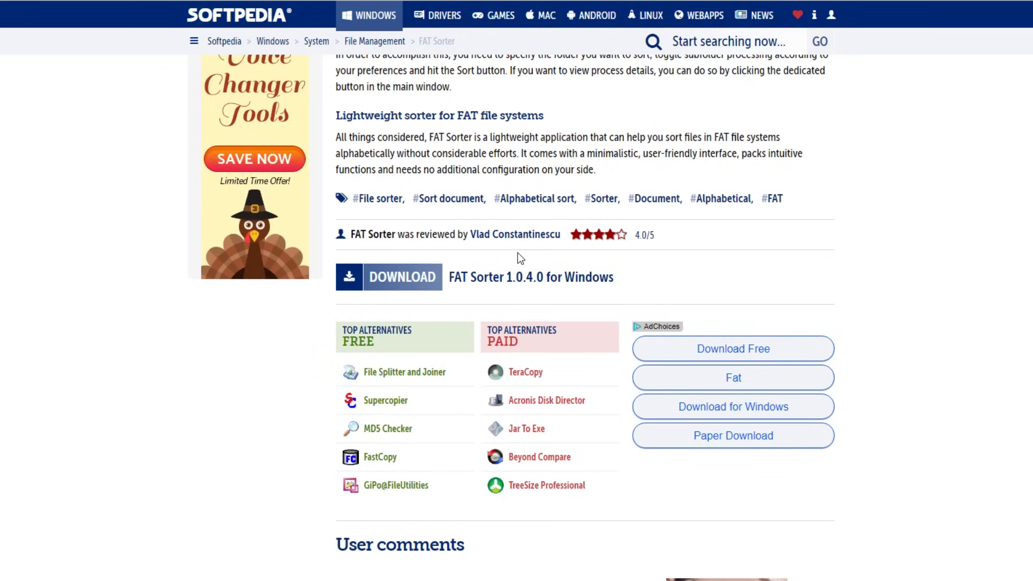
{"action": "scroll", "coordinate": [562, 320], "scroll_direction": "up", "scroll_amount": 15}
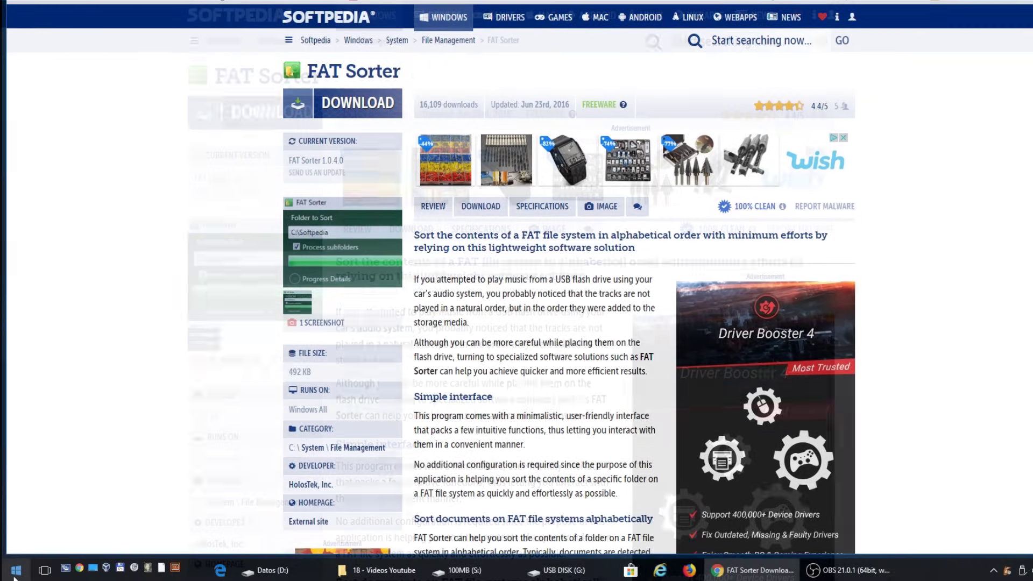
Search the computer for "fat" and launch FAT Sorter.
{"action": "left_click", "coordinate": [15, 570]}
{"action": "type", "text": "fat"}
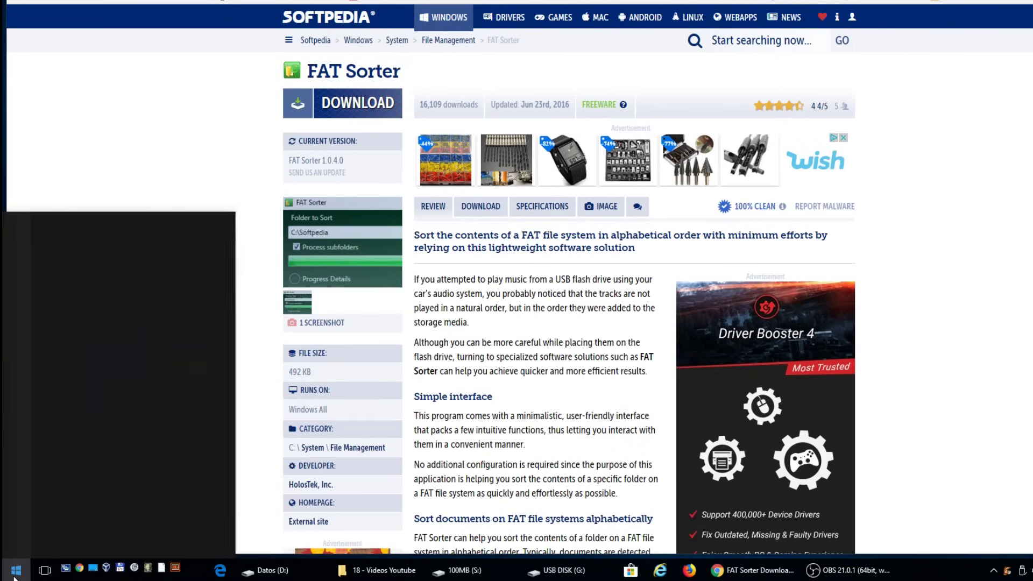
{"action": "left_click", "coordinate": [143, 293]}
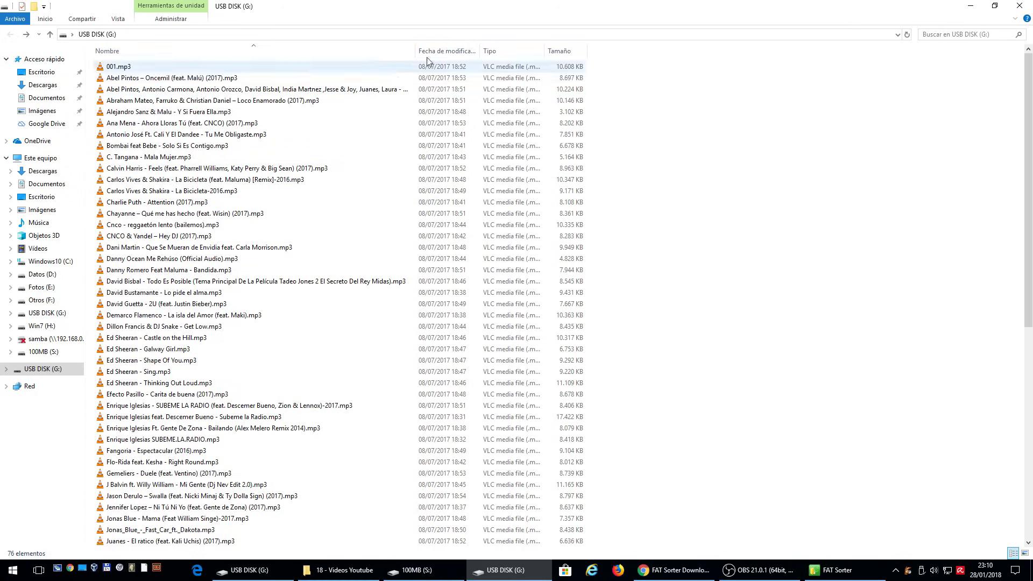
Check the alphabetical order of the MP3 files on USB DISK (G:) in File Explorer, reversing and restoring the name sort.
{"action": "left_click", "coordinate": [270, 48]}
{"action": "left_click", "coordinate": [270, 49]}
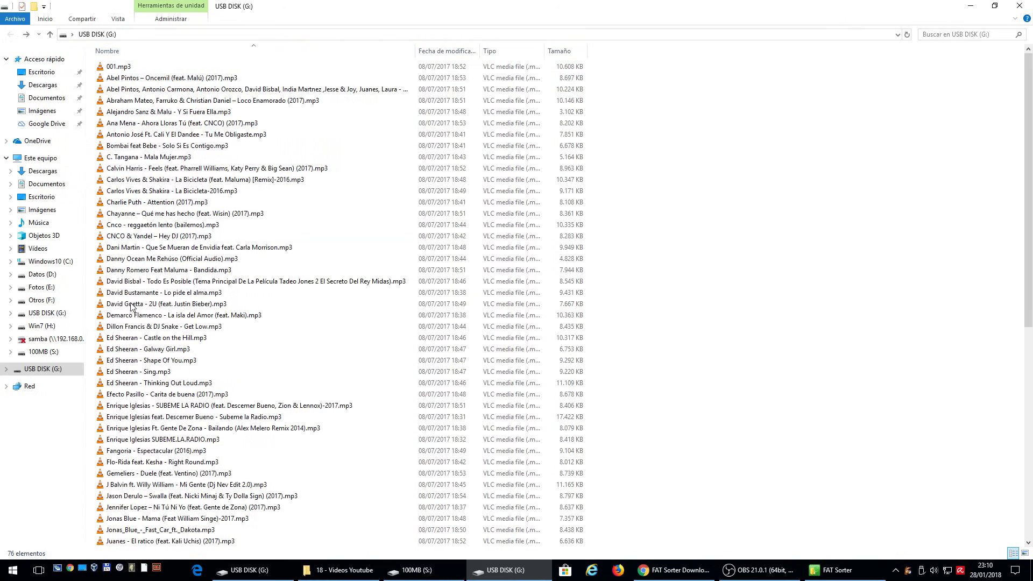
{"action": "scroll", "coordinate": [130, 421], "scroll_direction": "down", "scroll_amount": 1}
{"action": "scroll", "coordinate": [130, 421], "scroll_direction": "down", "scroll_amount": 10}
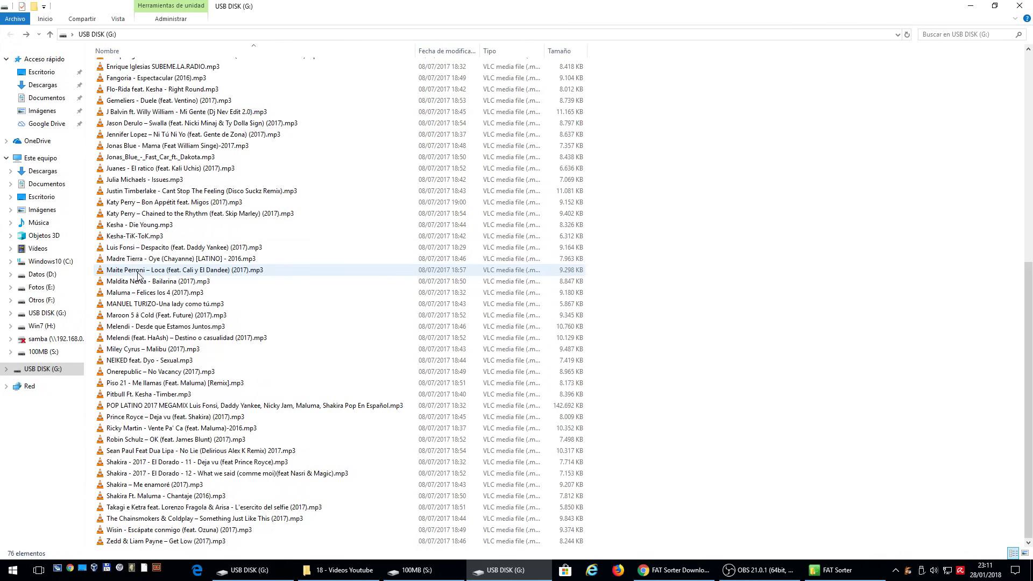
{"action": "scroll", "coordinate": [139, 275], "scroll_direction": "up", "scroll_amount": 11}
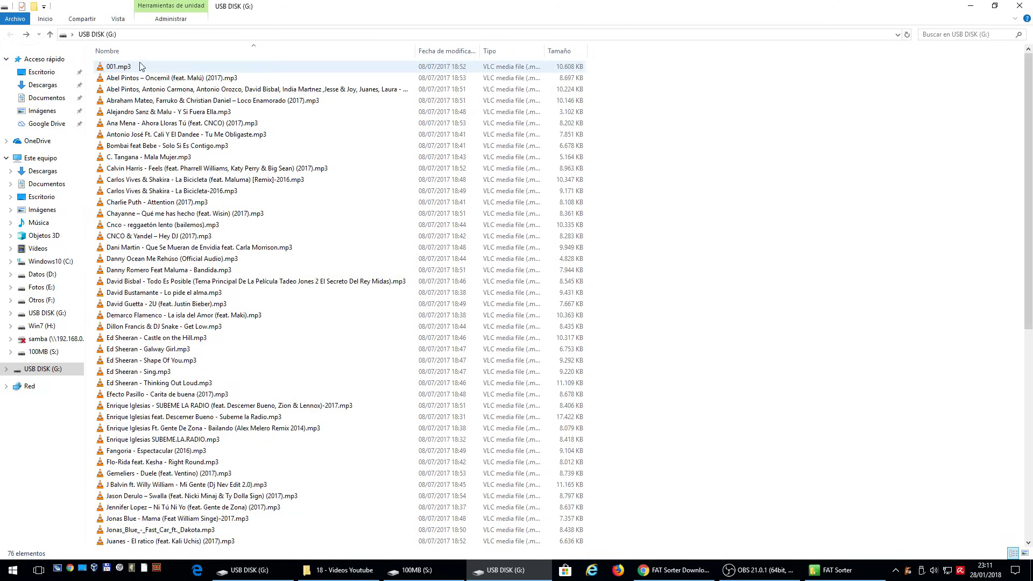
Open the David De Maria folder on USB DISK (G:).
{"action": "left_click", "coordinate": [47, 312]}
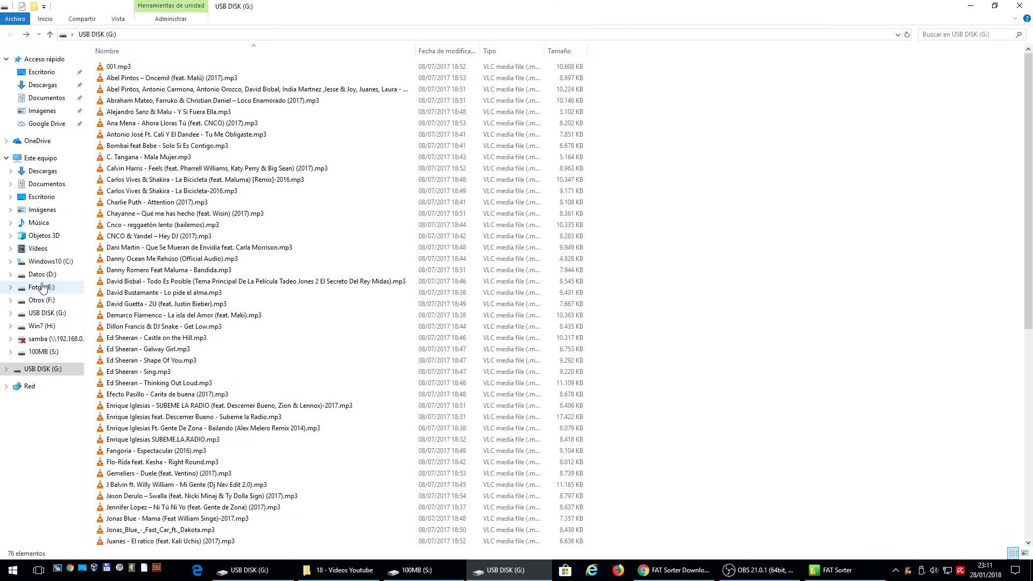
{"action": "left_click", "coordinate": [118, 67]}
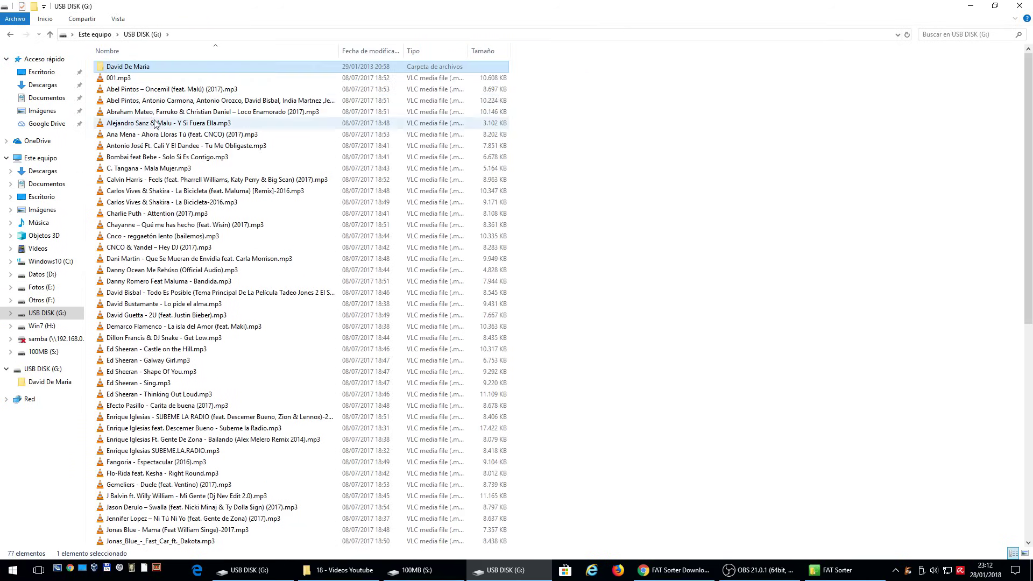
{"action": "double_click", "coordinate": [118, 67]}
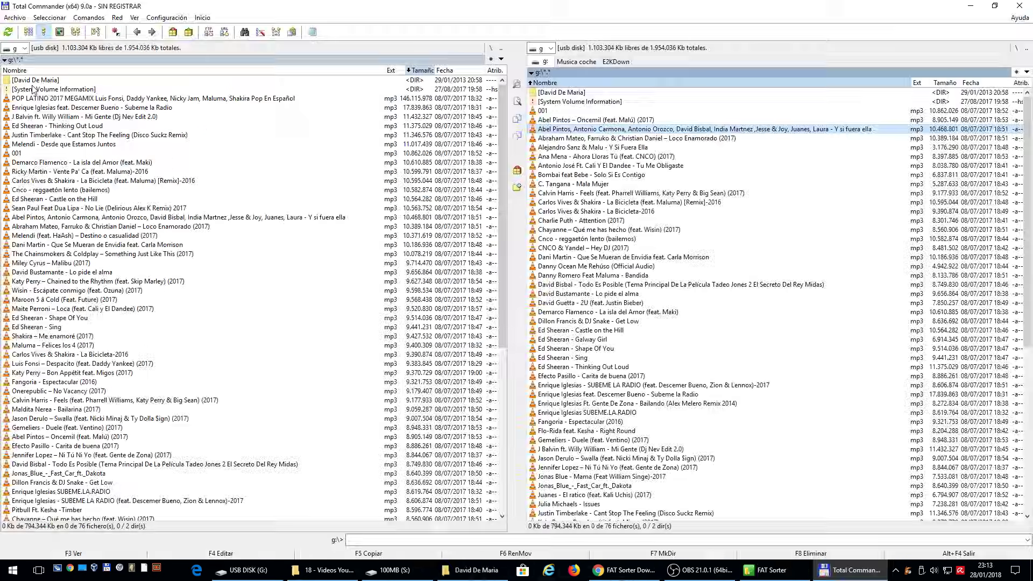
In Total Commander, batch rename MP3 tracks 01 to 11 in the David De Maria folder with the name mask "00 David de Maria [N]".
{"action": "double_click", "coordinate": [579, 98]}
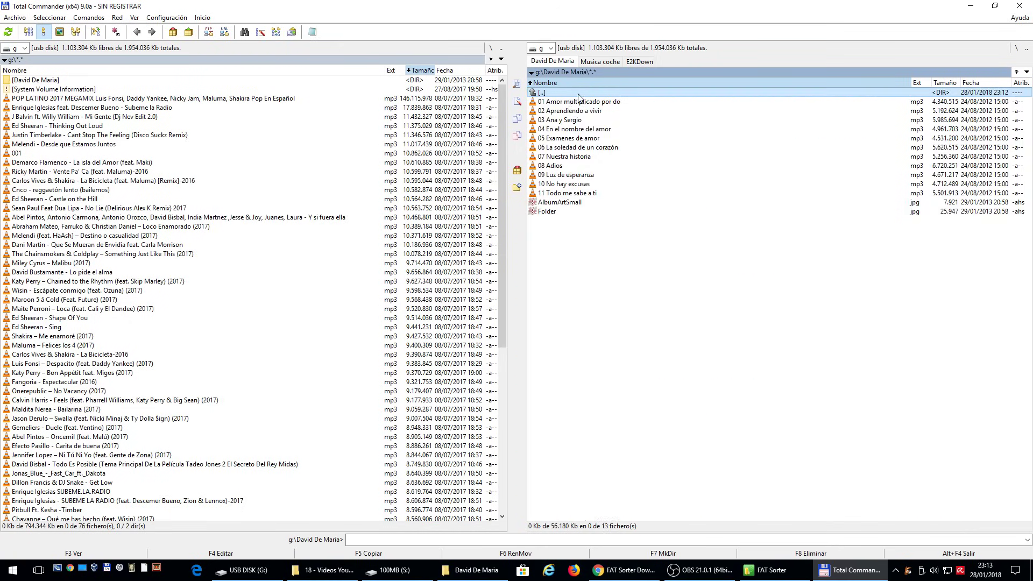
{"action": "left_click", "coordinate": [563, 103]}
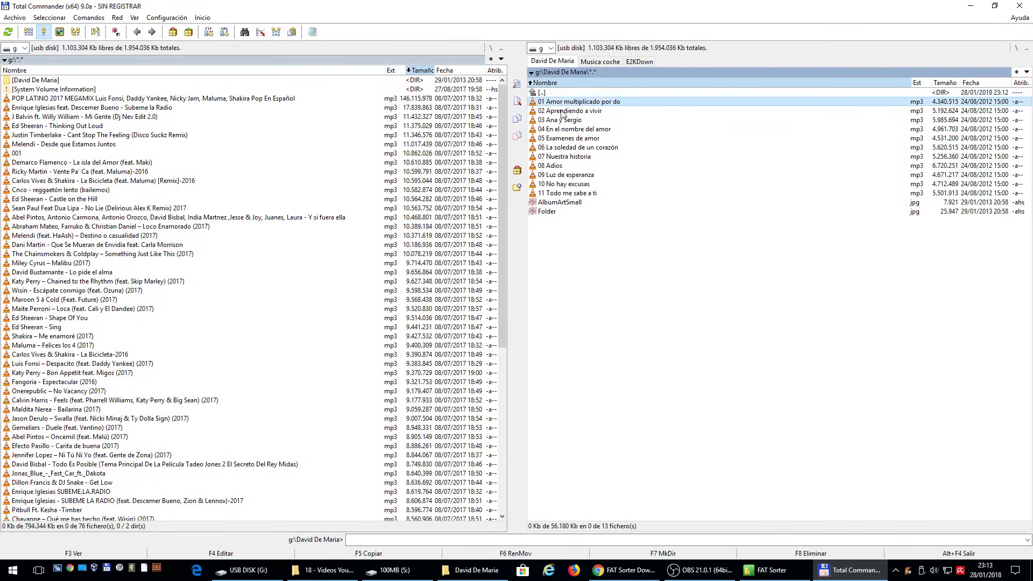
{"action": "left_click", "coordinate": [565, 194], "text": "shift"}
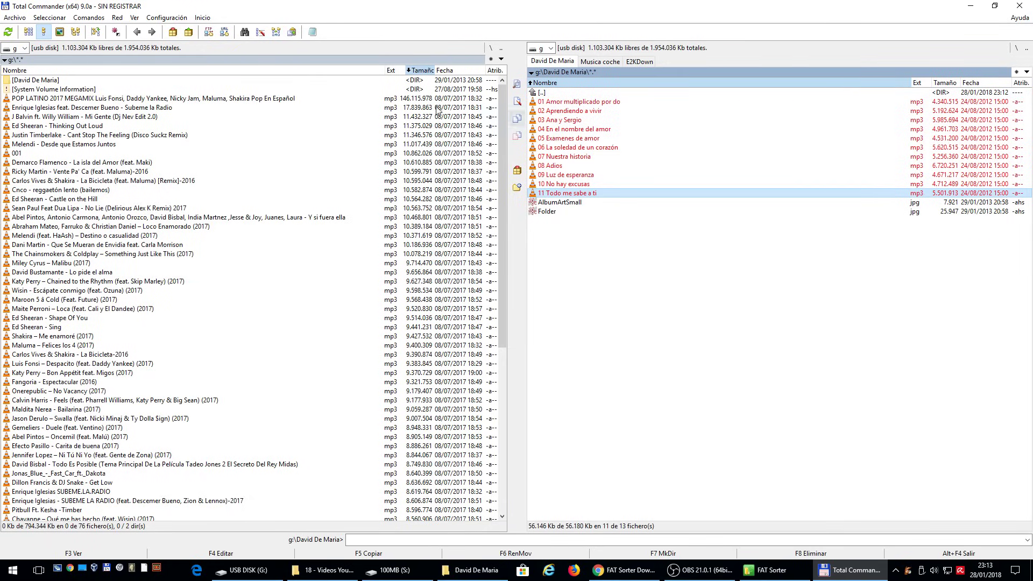
{"action": "left_click", "coordinate": [15, 17]}
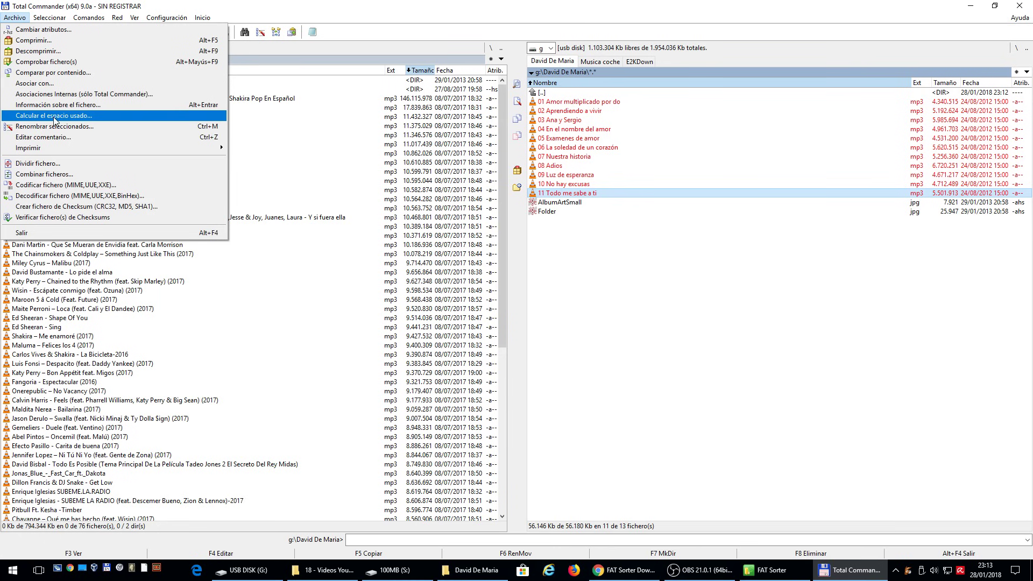
{"action": "left_click", "coordinate": [74, 128]}
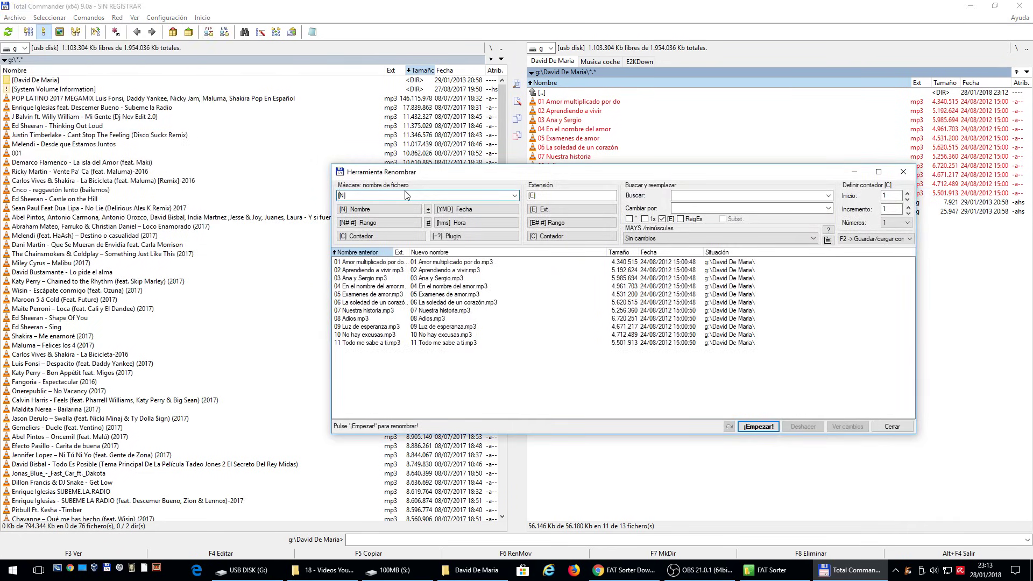
{"action": "type", "text": "David de Maria"}
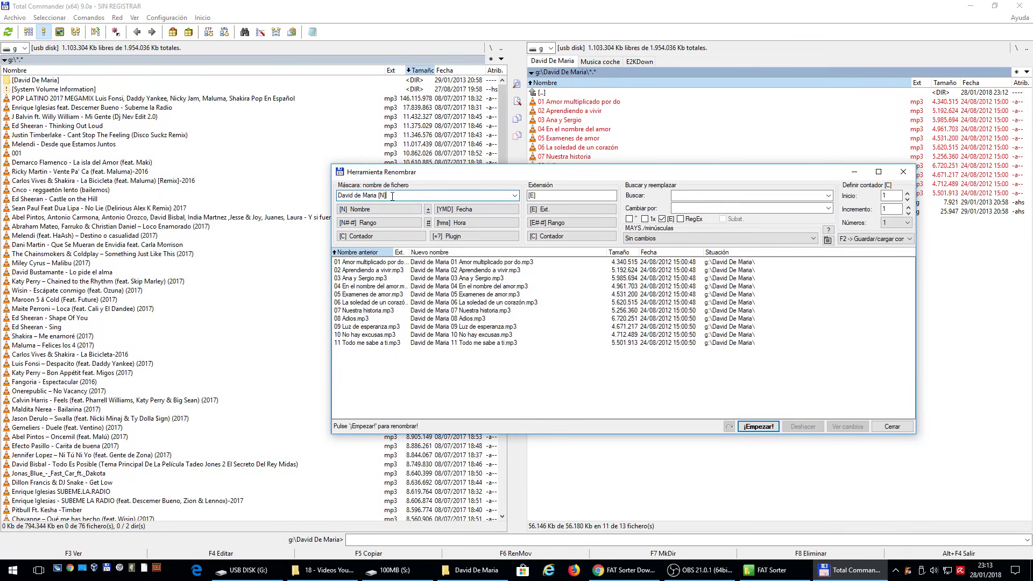
{"action": "key", "text": "Home"}
{"action": "type", "text": "00"}
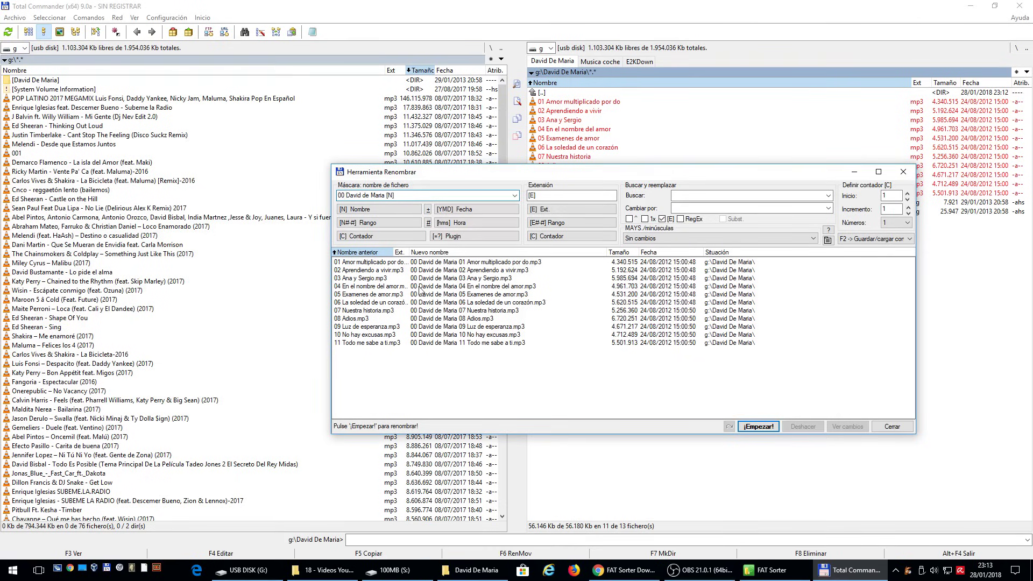
{"action": "left_click", "coordinate": [759, 426]}
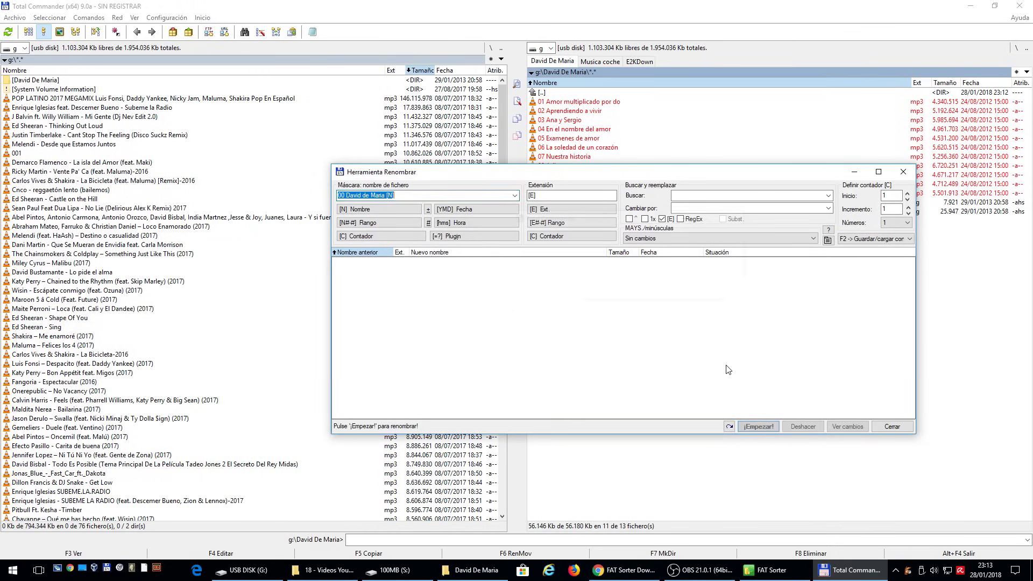
{"action": "left_click", "coordinate": [903, 172]}
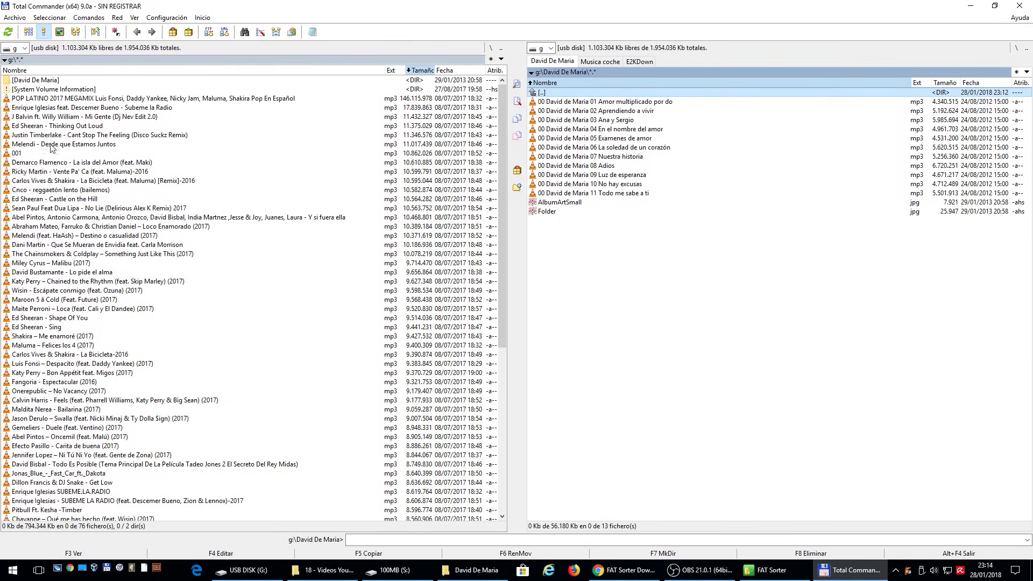
Move the eleven renamed MP3 tracks from the David De Maria folder to the root of drive G.
{"action": "left_click", "coordinate": [577, 103]}
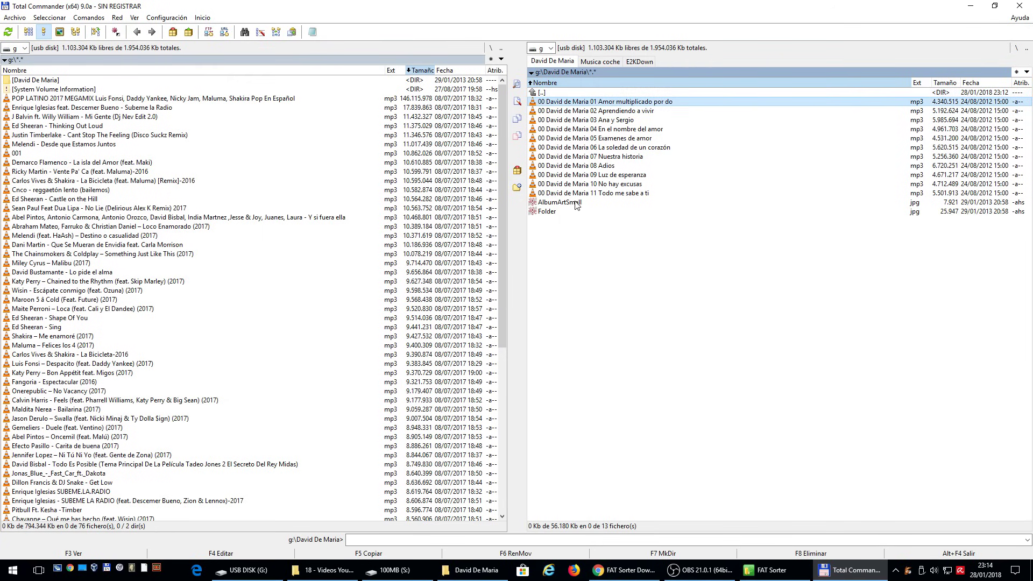
{"action": "left_click", "coordinate": [576, 194], "text": "shift"}
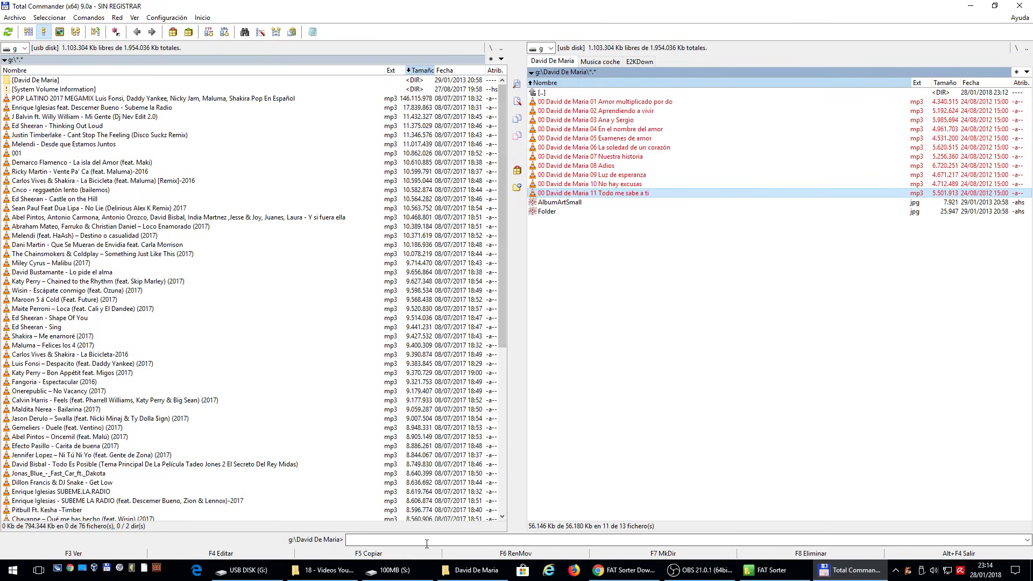
{"action": "left_click", "coordinate": [506, 554]}
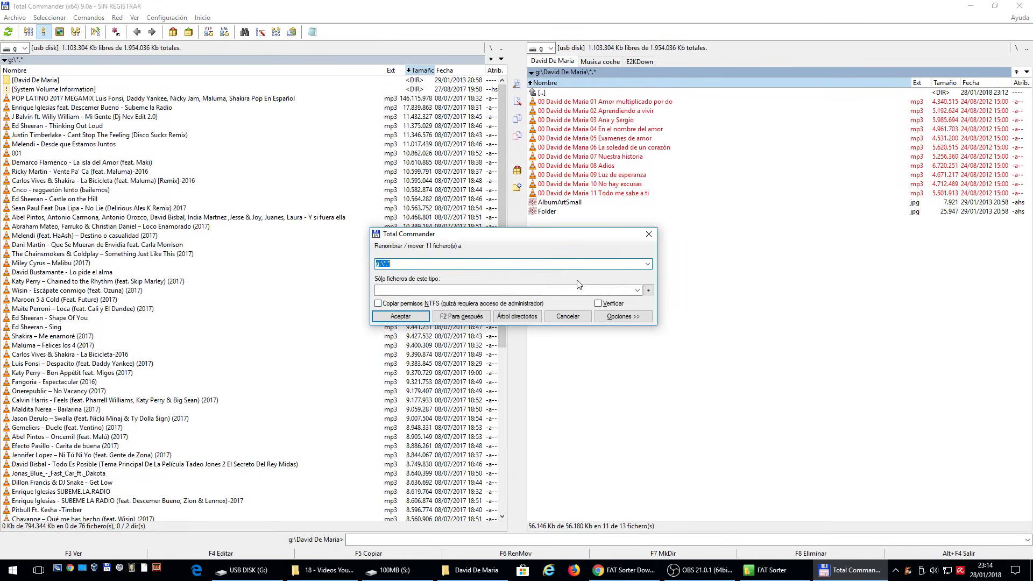
{"action": "left_click", "coordinate": [418, 317]}
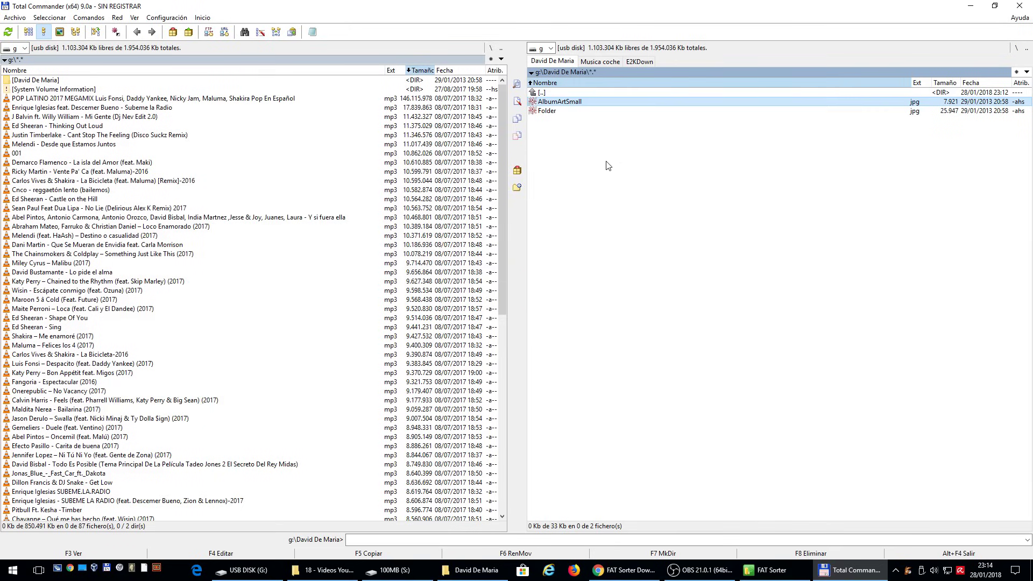
Sort the root listing of drive G by name in descending order.
{"action": "left_click", "coordinate": [19, 70]}
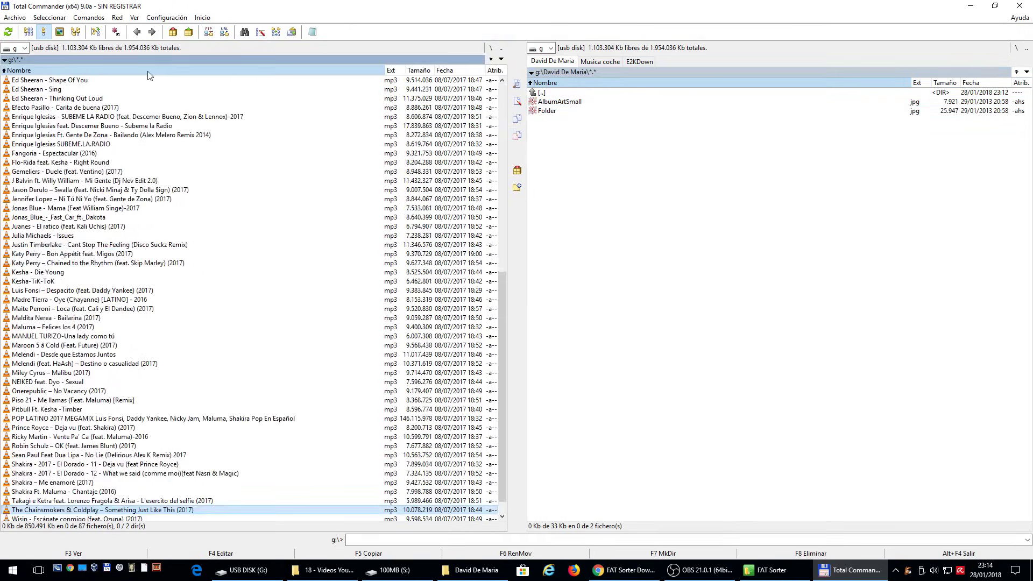
{"action": "left_click", "coordinate": [19, 70]}
{"action": "scroll", "coordinate": [181, 183], "scroll_direction": "up", "scroll_amount": 1}
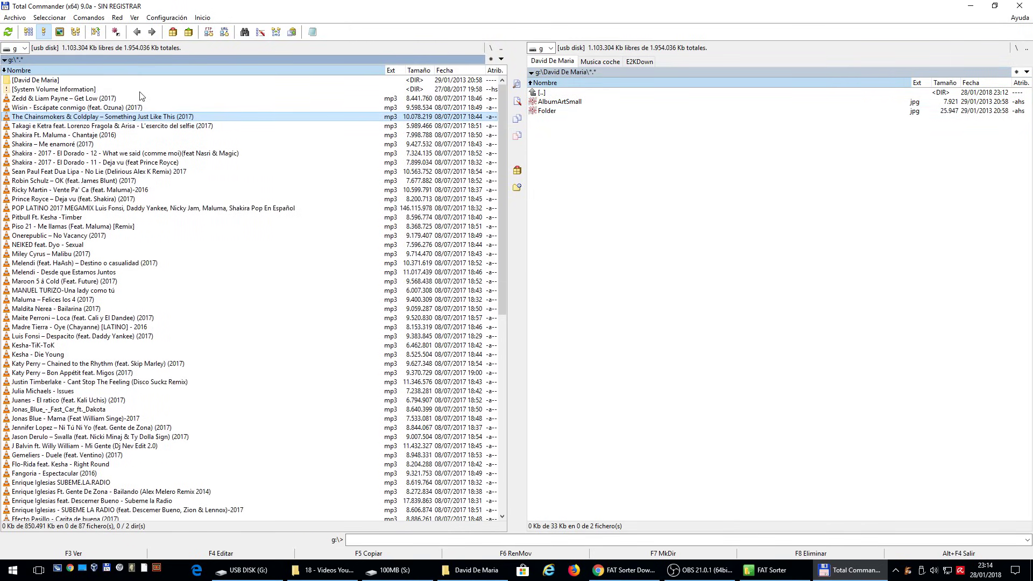
Sort the root listing of drive G by name in ascending order.
{"action": "left_click", "coordinate": [140, 71]}
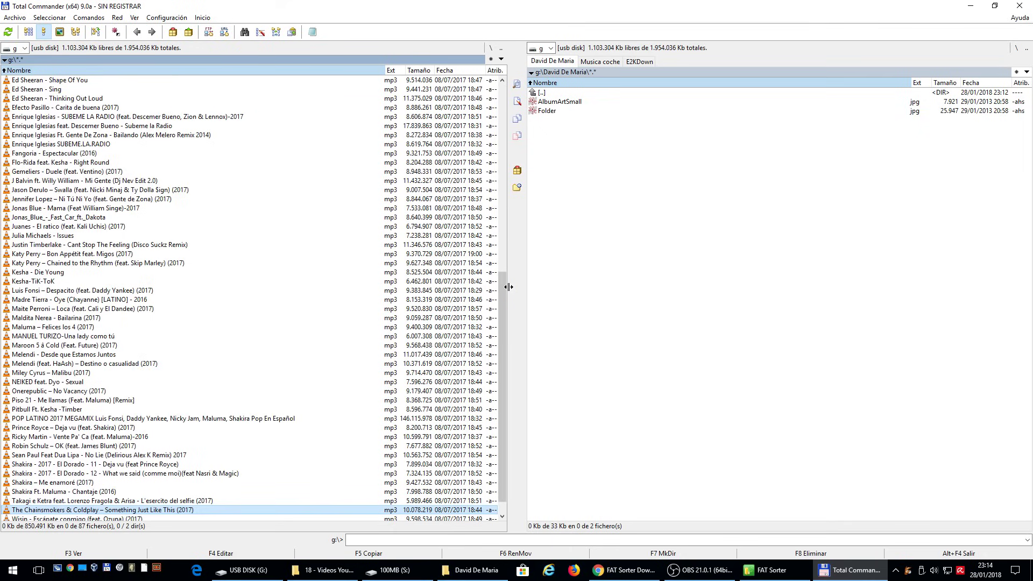
{"action": "left_click_drag", "start_coordinate": [505, 297], "coordinate": [505, 109]}
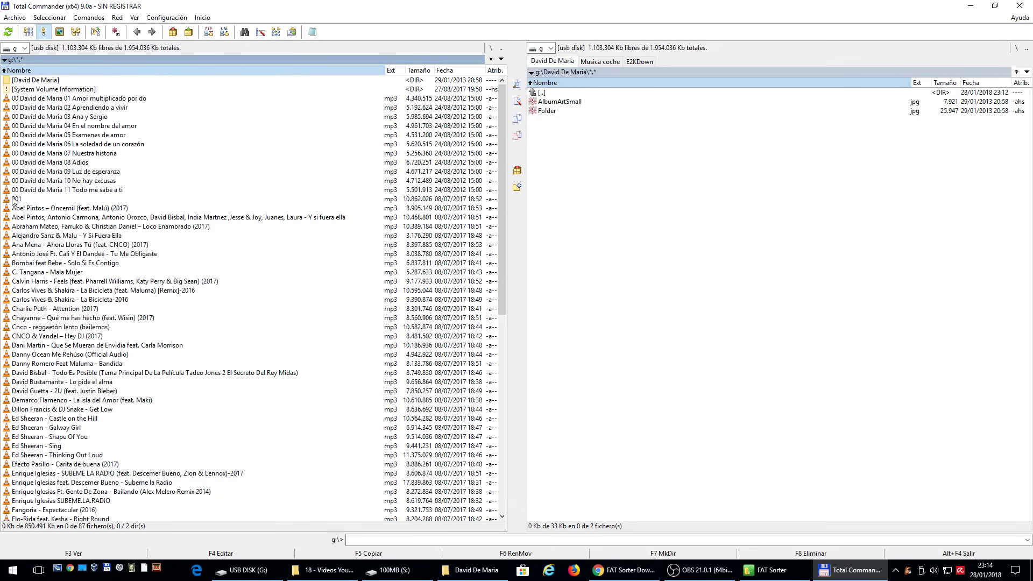
Delete the David De Maria folder and all its remaining files from the root of drive G.
{"action": "double_click", "coordinate": [544, 93]}
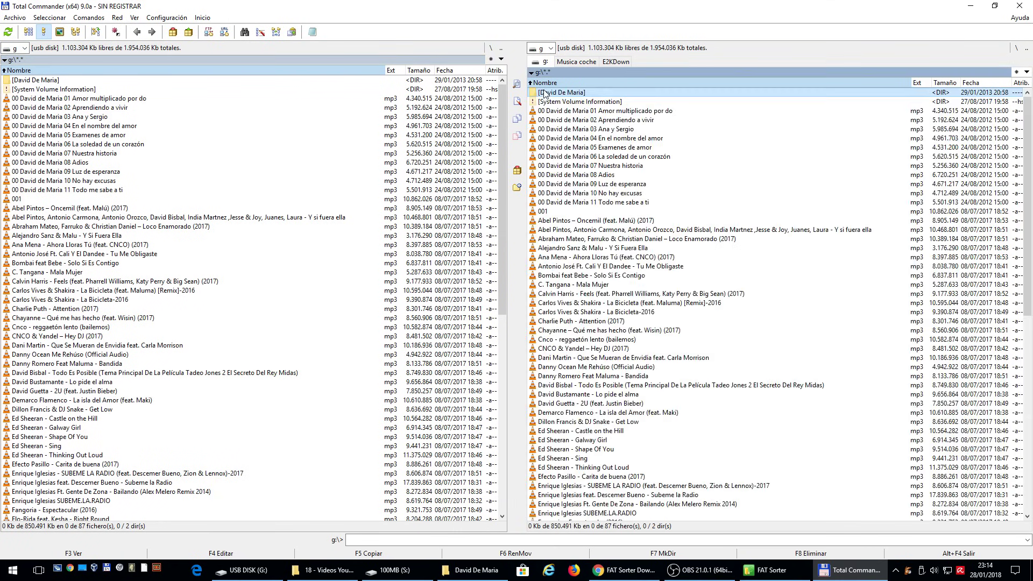
{"action": "key", "text": "Delete"}
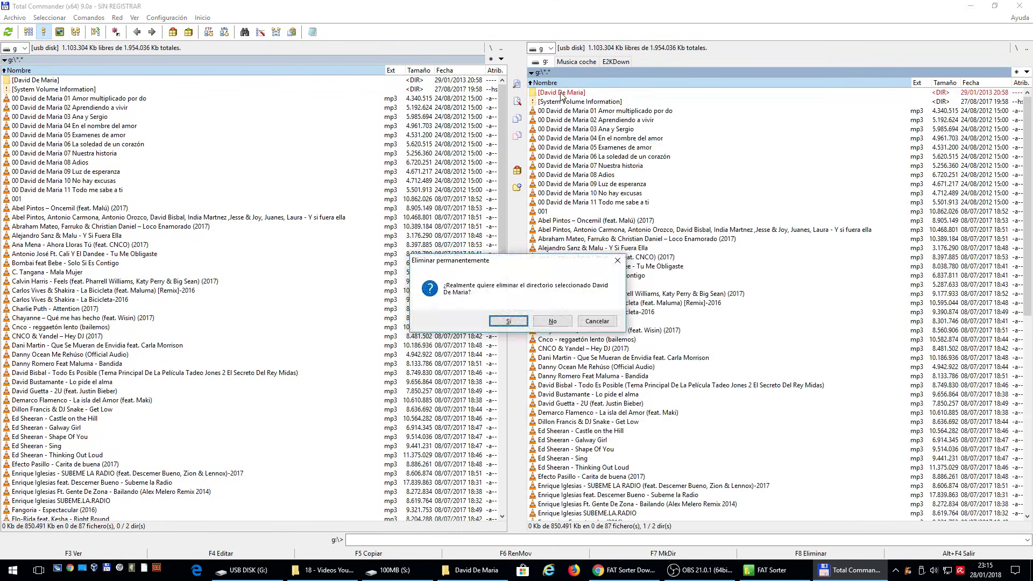
{"action": "key", "text": "Return"}
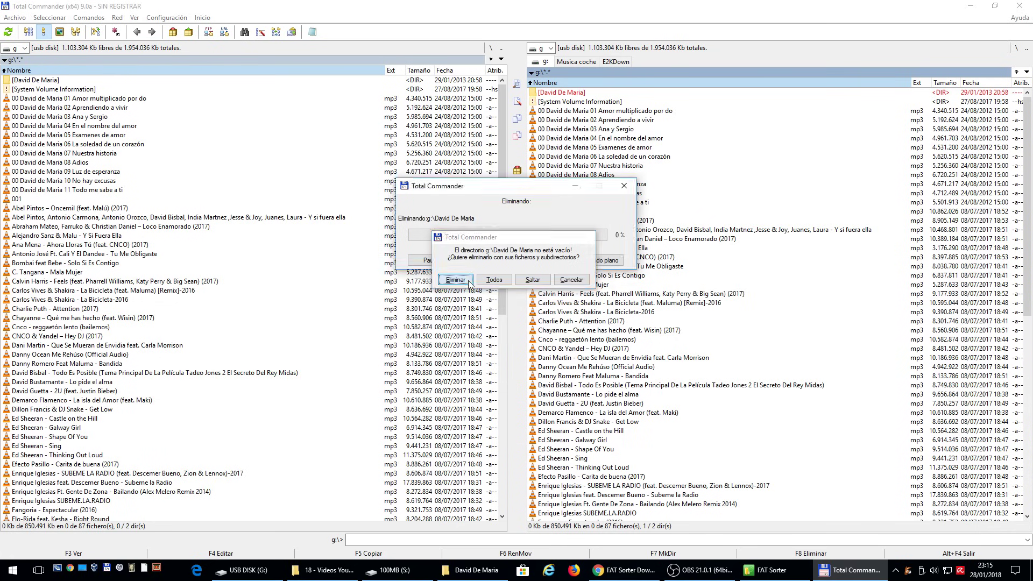
{"action": "left_click", "coordinate": [494, 280]}
{"action": "left_click", "coordinate": [494, 284]}
{"action": "scroll", "coordinate": [458, 215], "scroll_direction": "down", "scroll_amount": 13}
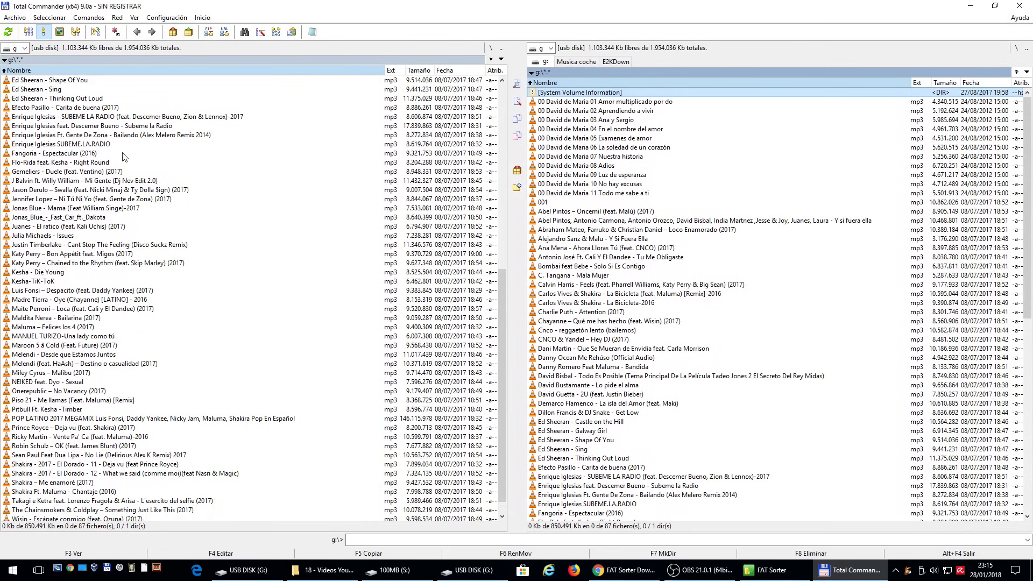
{"action": "scroll", "coordinate": [125, 160], "scroll_direction": "up", "scroll_amount": 13}
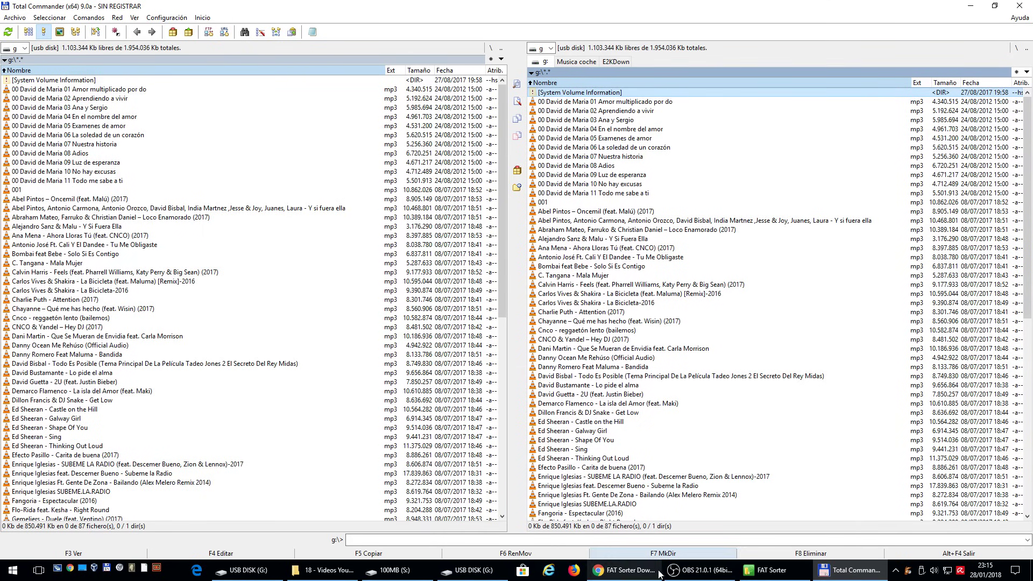
In FAT Sorter, choose USB DISK (G:) as the folder to sort, run the sort and close the program.
{"action": "left_click", "coordinate": [767, 570]}
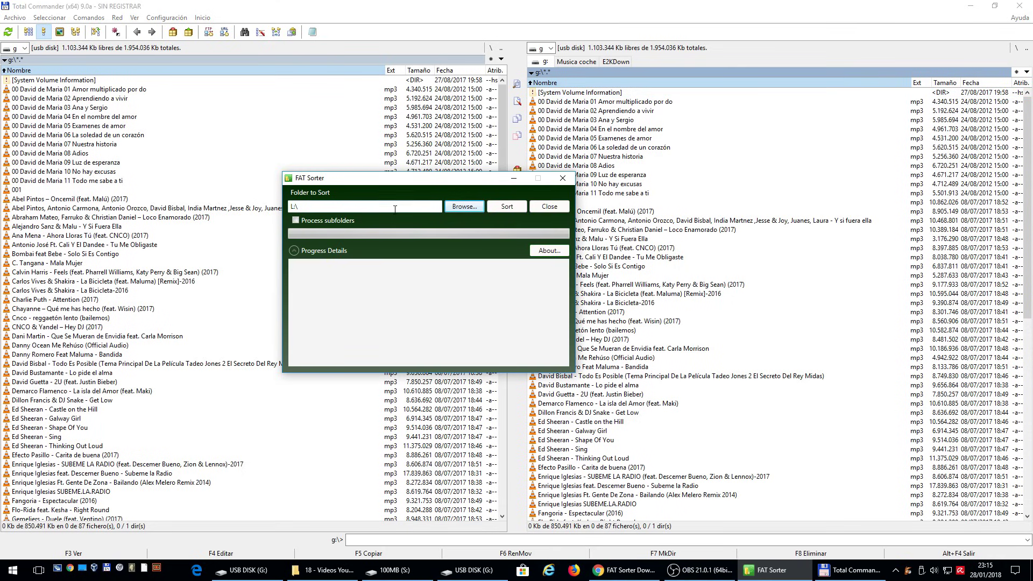
{"action": "left_click", "coordinate": [463, 207]}
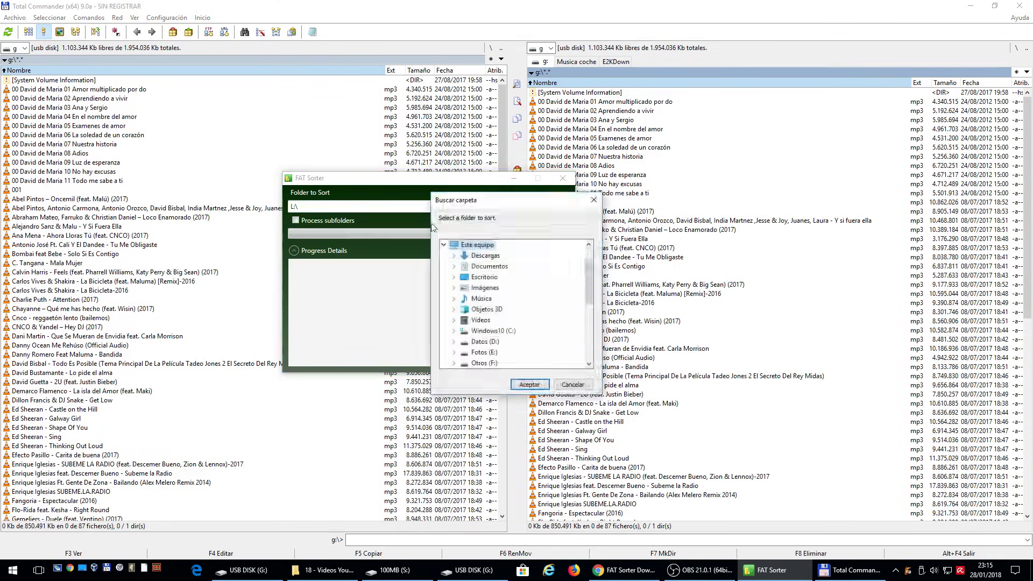
{"action": "scroll", "coordinate": [494, 341], "scroll_direction": "down", "scroll_amount": 3}
{"action": "left_click", "coordinate": [488, 309]}
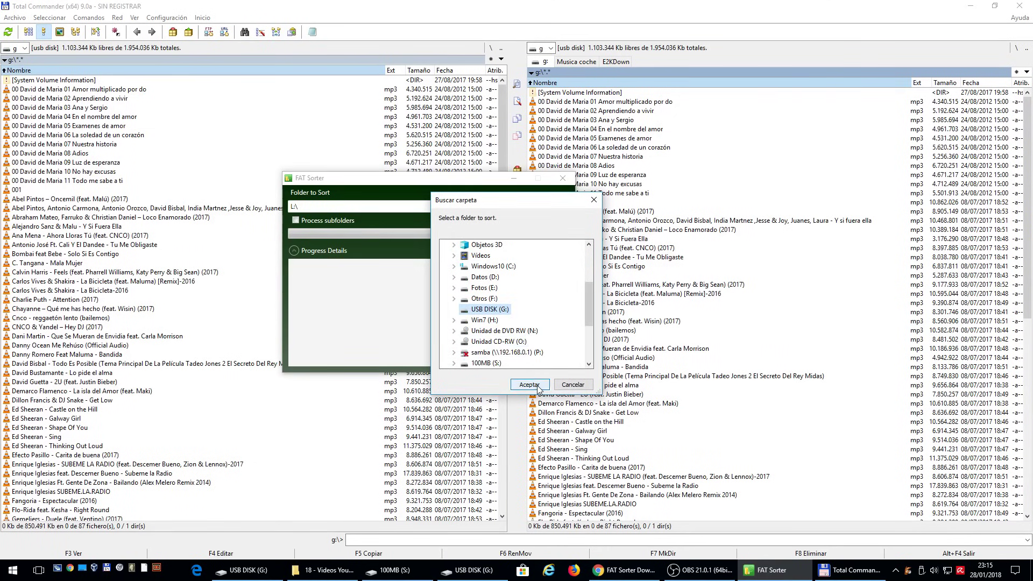
{"action": "left_click", "coordinate": [529, 384]}
{"action": "left_click", "coordinate": [505, 208]}
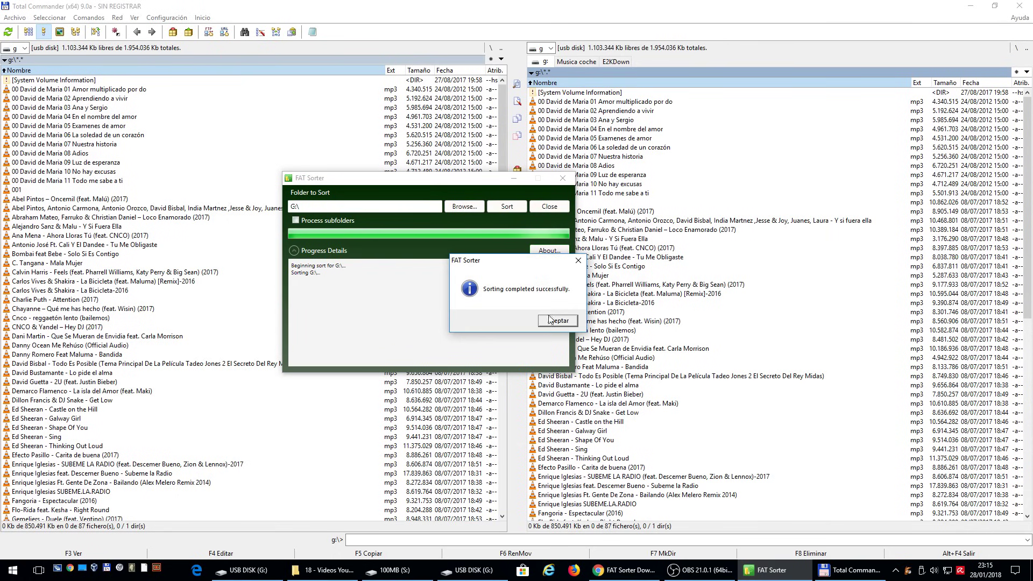
{"action": "left_click", "coordinate": [557, 321]}
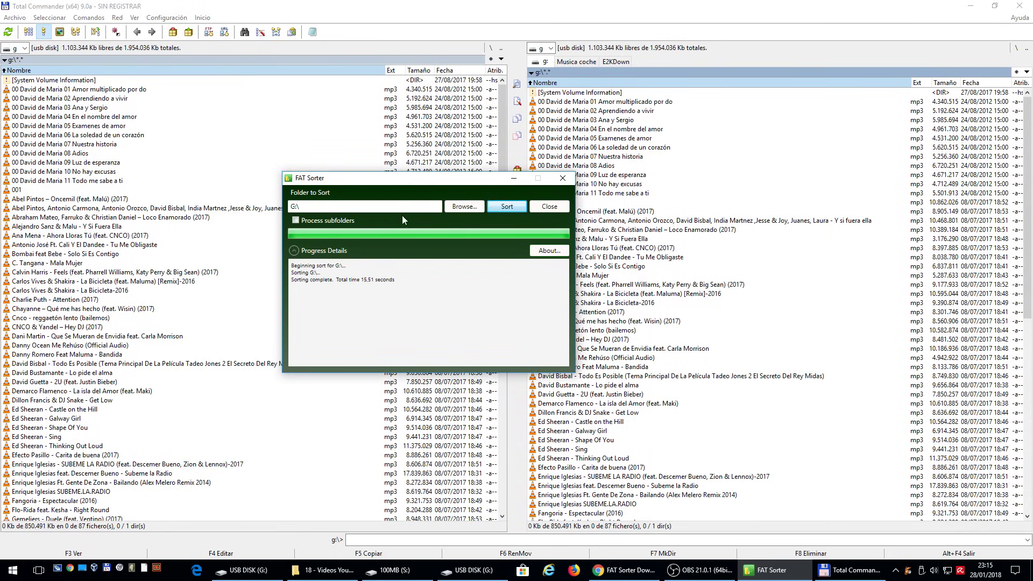
{"action": "left_click", "coordinate": [563, 179]}
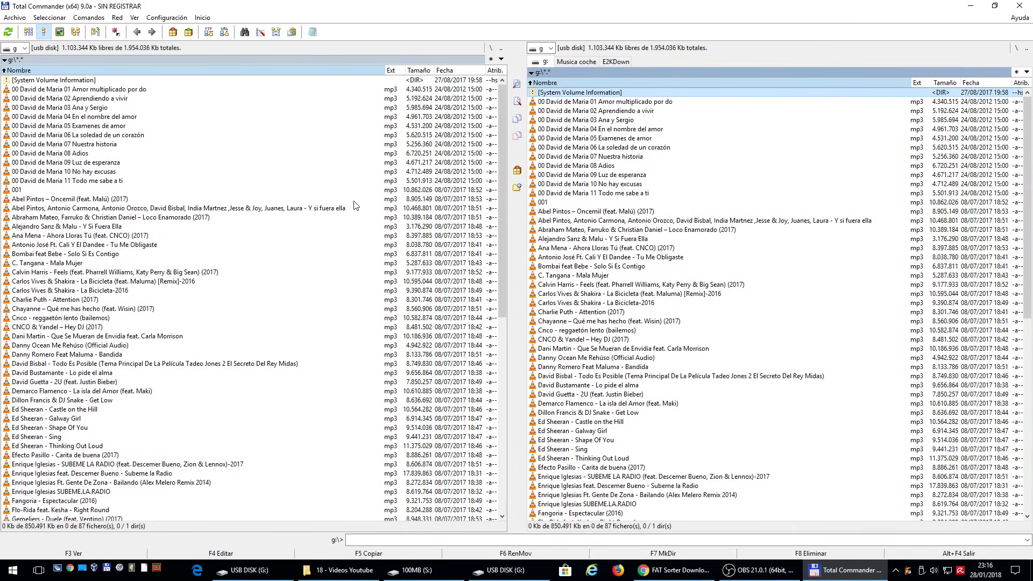
{"action": "double_click", "coordinate": [113, 89]}
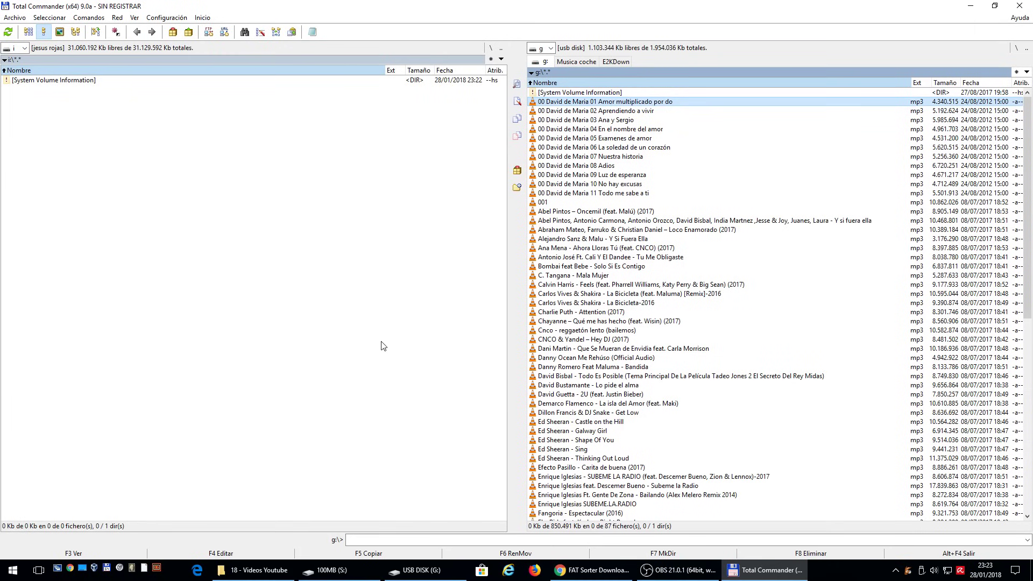
In Total Commander, copy the two tracks beginning with Abel Pintos from drive G to the root of drive I.
{"action": "left_click", "coordinate": [569, 212]}
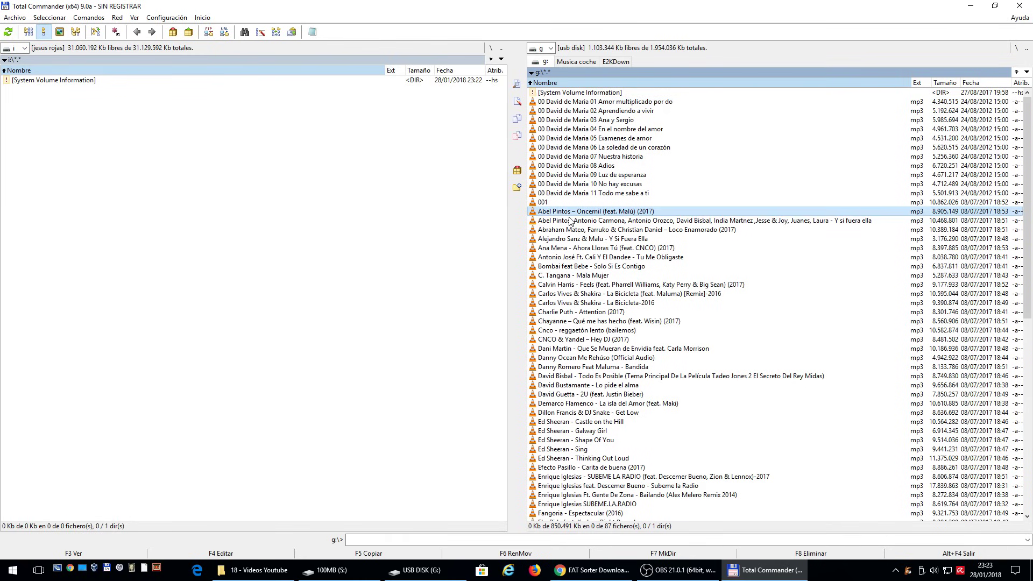
{"action": "left_click", "coordinate": [572, 222], "text": "shift"}
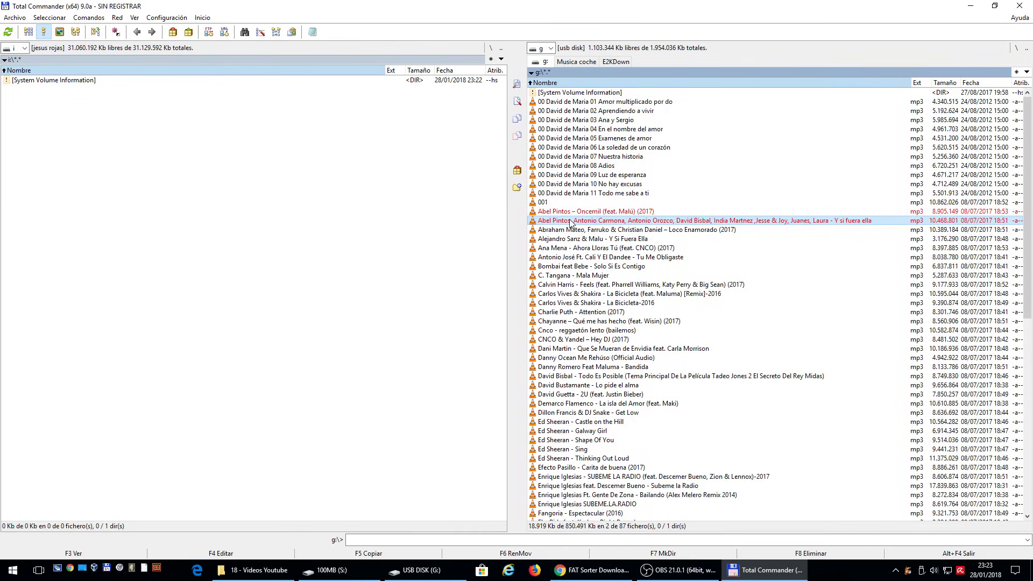
{"action": "key", "text": "F5"}
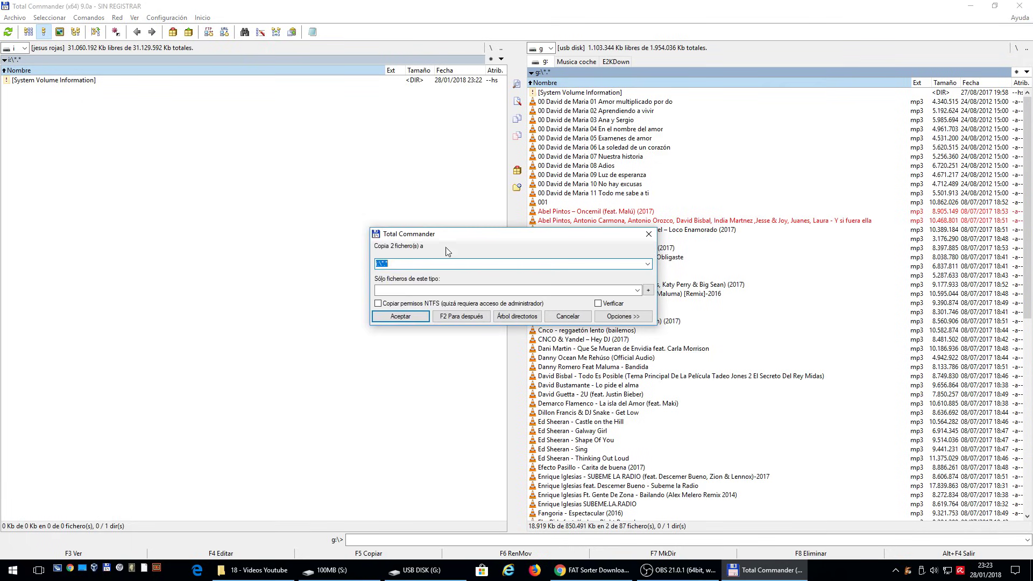
{"action": "left_click", "coordinate": [415, 320]}
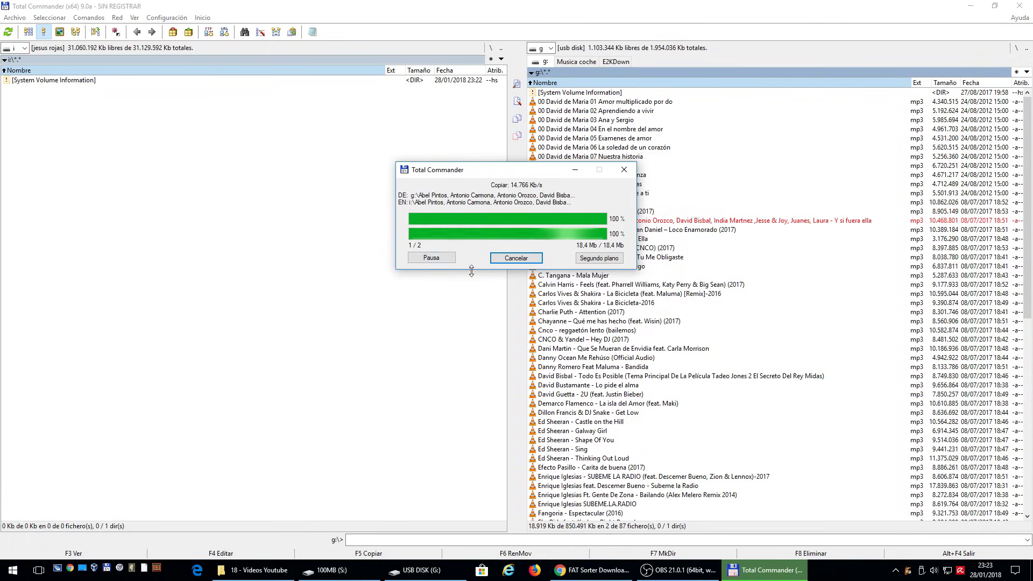
Copy the tracks "00 David de Maria 03 Ana y Sergio" and "00 David de Maria 04 En el nombre del amor" to drive I.
{"action": "left_click", "coordinate": [553, 121]}
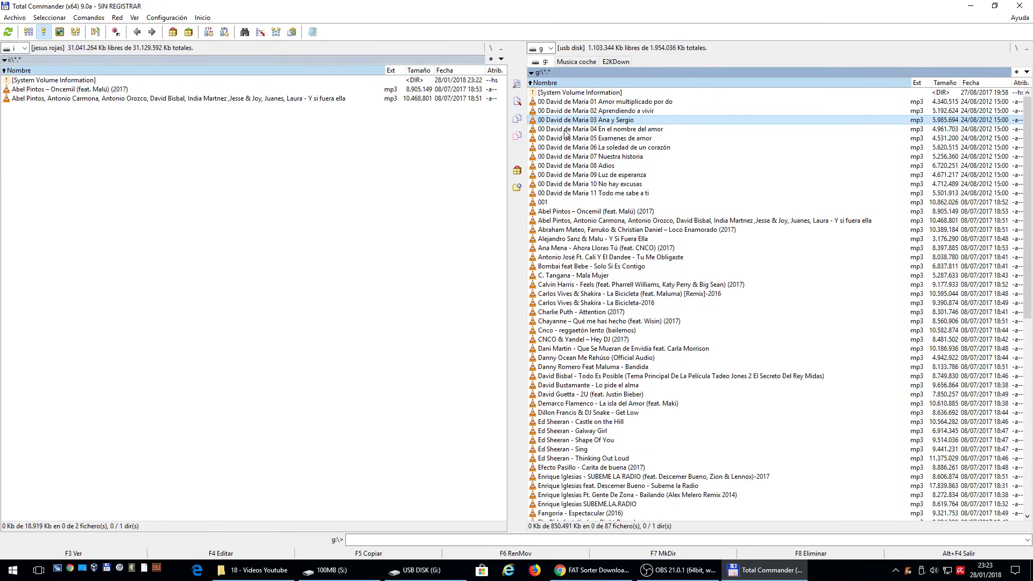
{"action": "left_click", "coordinate": [566, 131], "text": "shift"}
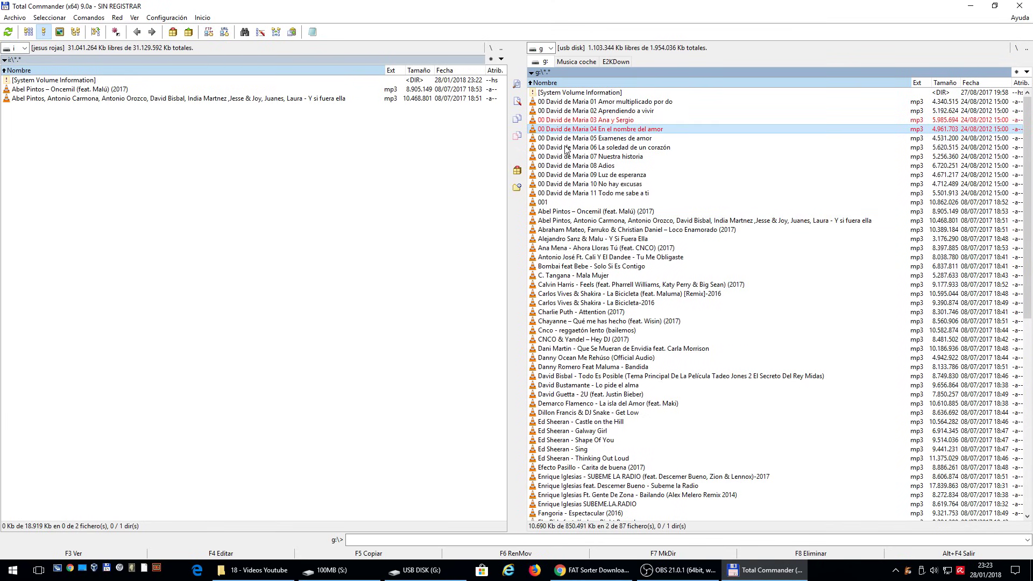
{"action": "key", "text": "F5"}
{"action": "left_click", "coordinate": [425, 317]}
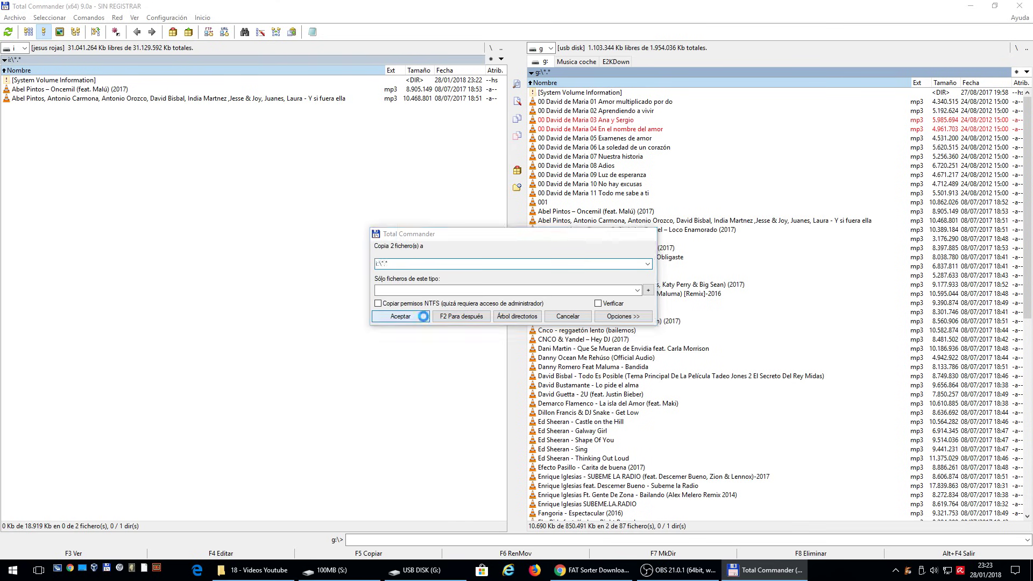
Copy the track "David Guetta - 2U (feat. Justin Bieber)" from drive G to drive I.
{"action": "left_click", "coordinate": [570, 368]}
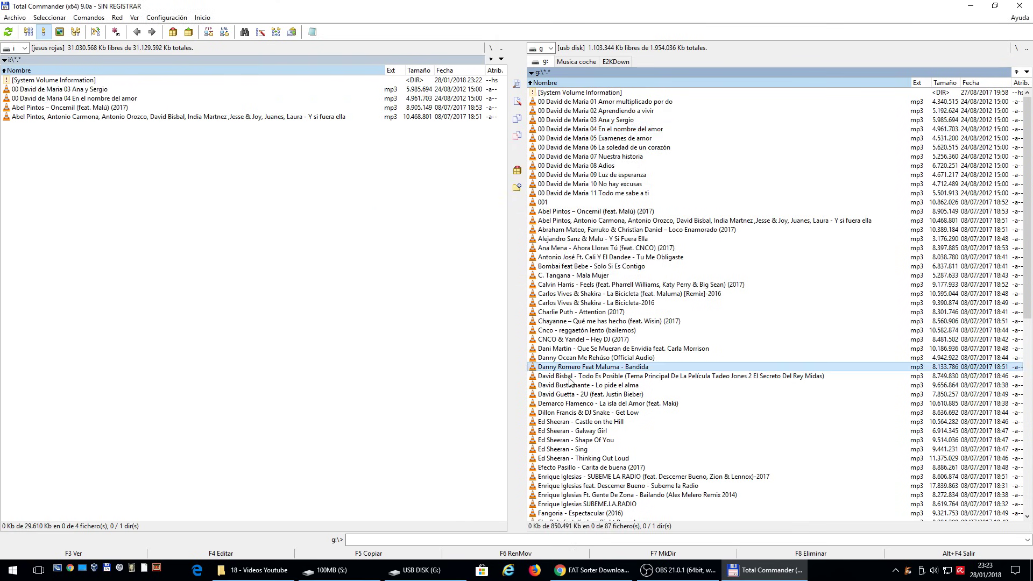
{"action": "left_click", "coordinate": [565, 395]}
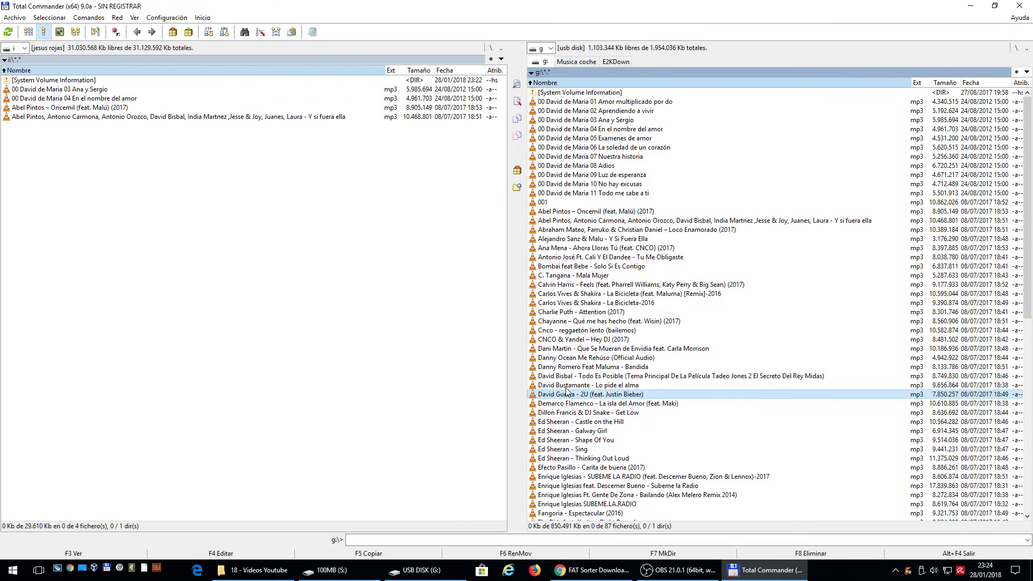
{"action": "key", "text": "F5"}
{"action": "key", "text": "Return"}
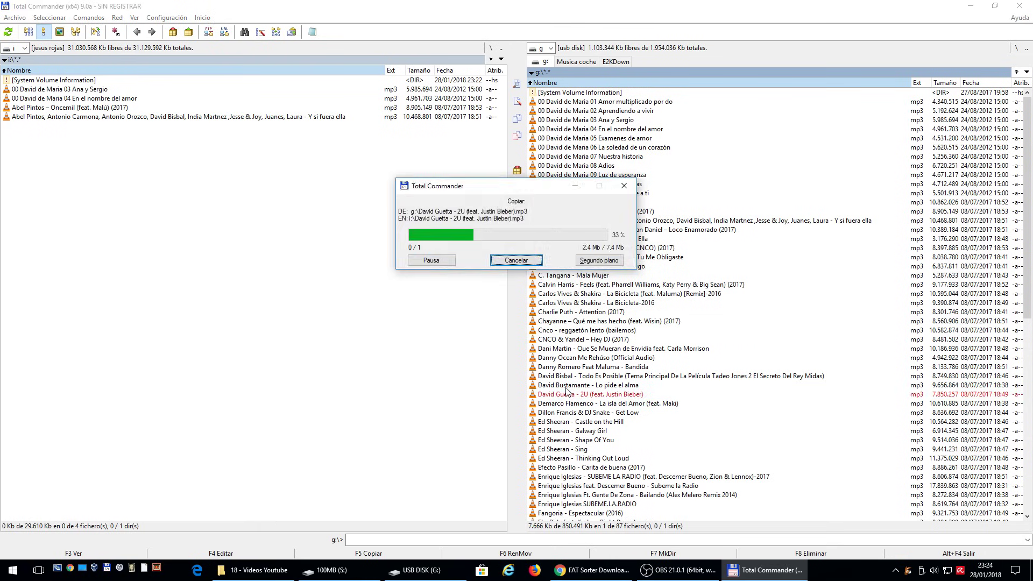
Copy the track "Shakira - 2017 - El Dorado - 12 - What we said" from drive G to drive I.
{"action": "scroll", "coordinate": [576, 412], "scroll_direction": "down", "scroll_amount": 1}
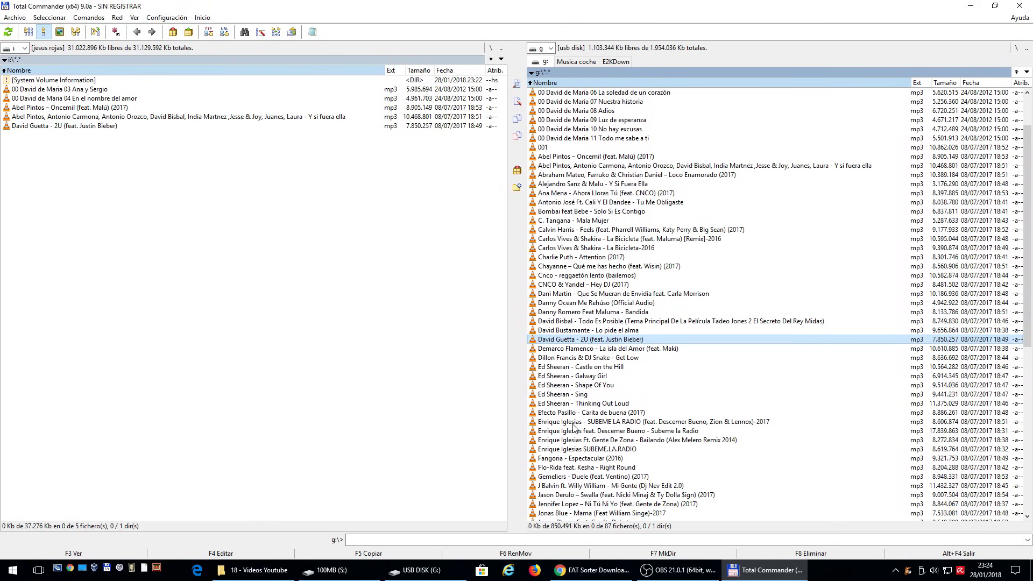
{"action": "scroll", "coordinate": [559, 240], "scroll_direction": "up", "scroll_amount": 1}
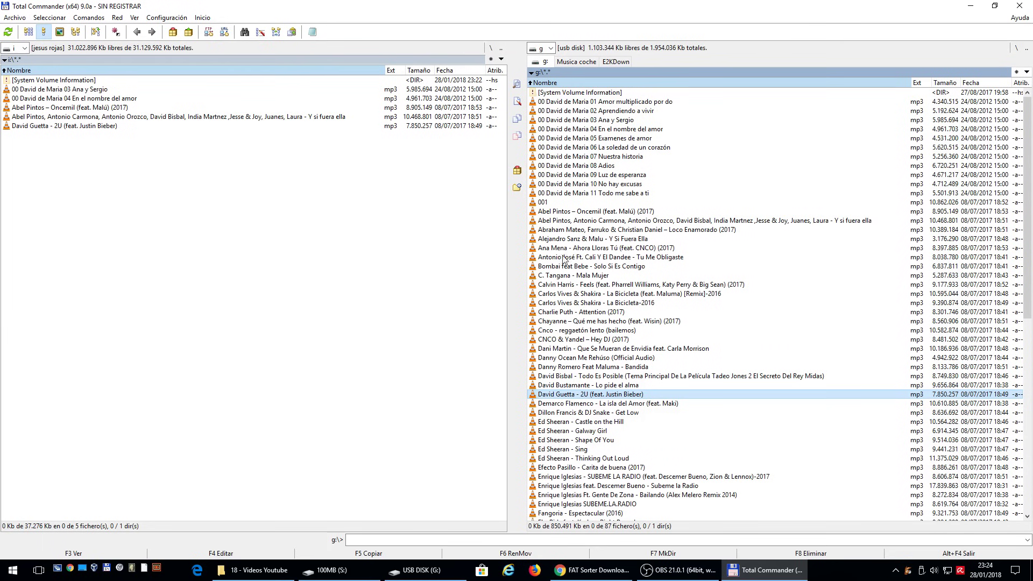
{"action": "scroll", "coordinate": [563, 250], "scroll_direction": "down", "scroll_amount": 13}
{"action": "scroll", "coordinate": [565, 446], "scroll_direction": "down", "scroll_amount": 1}
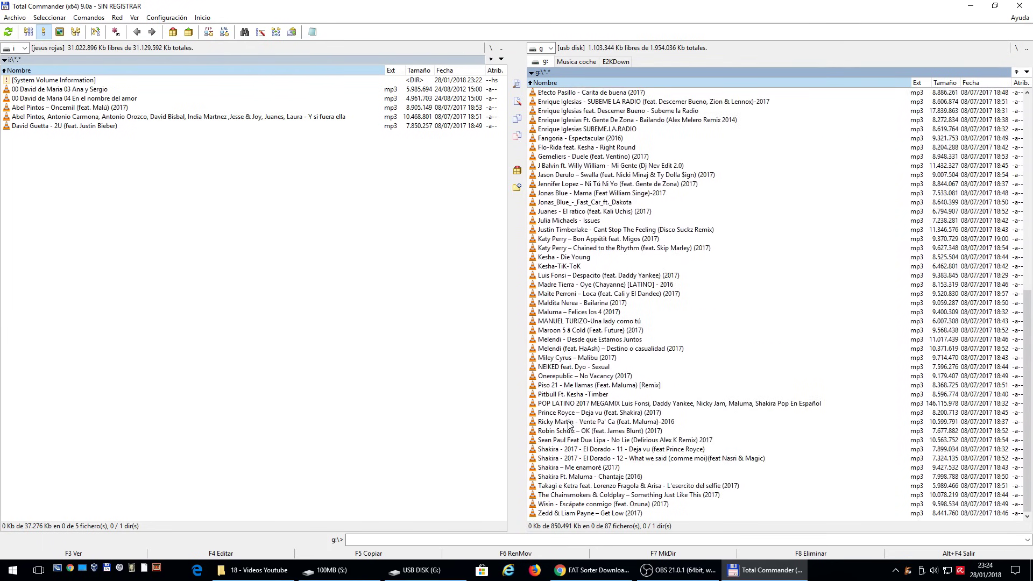
{"action": "left_click", "coordinate": [568, 459]}
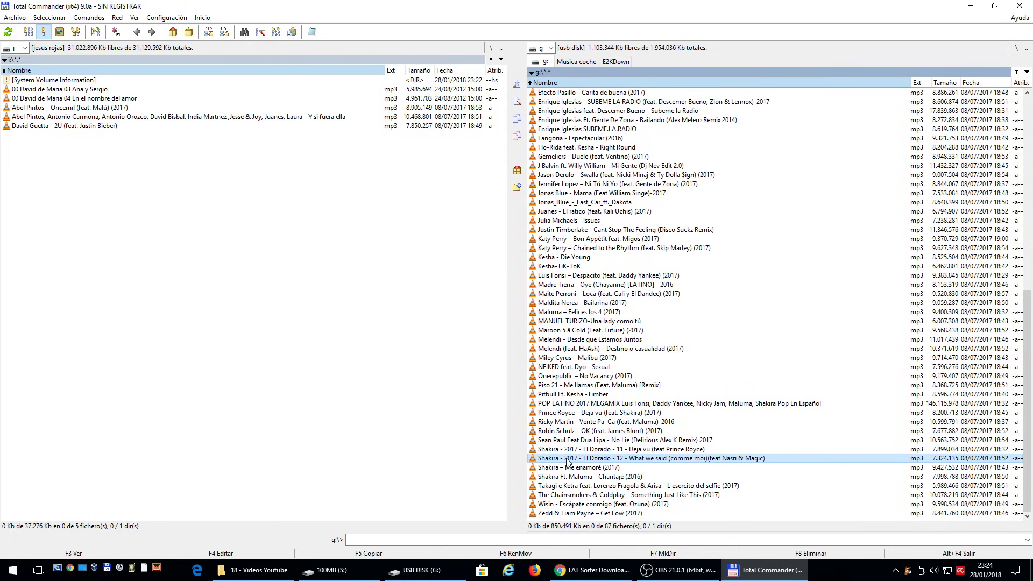
{"action": "key", "text": "F5"}
{"action": "key", "text": "Return"}
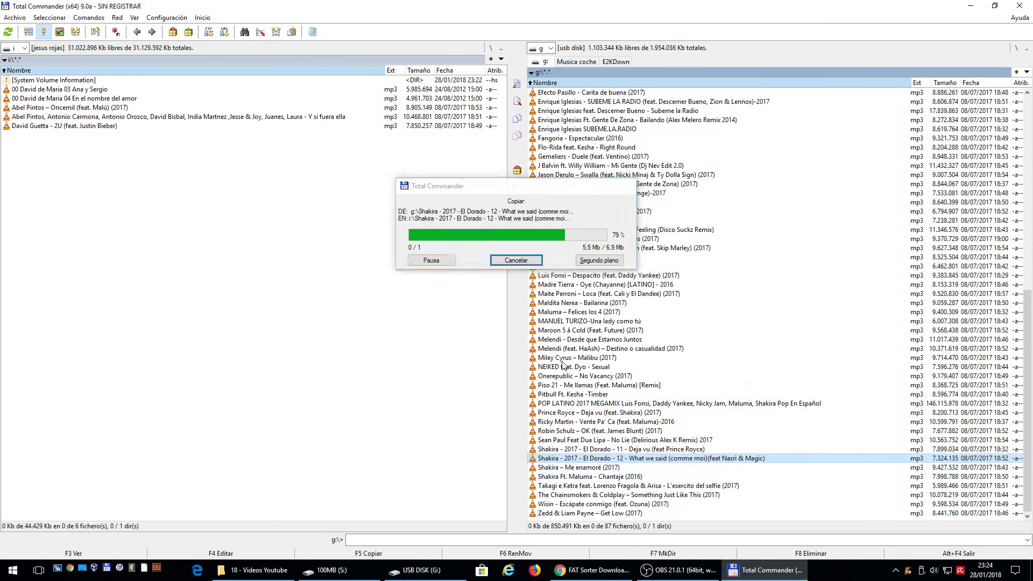
Copy the tracks "Maluma – Felices los 4 (2017)" and "Jonas_Blue_-_Fast_Car_ft._Dakota" to drive I, one after the other.
{"action": "left_click", "coordinate": [563, 313]}
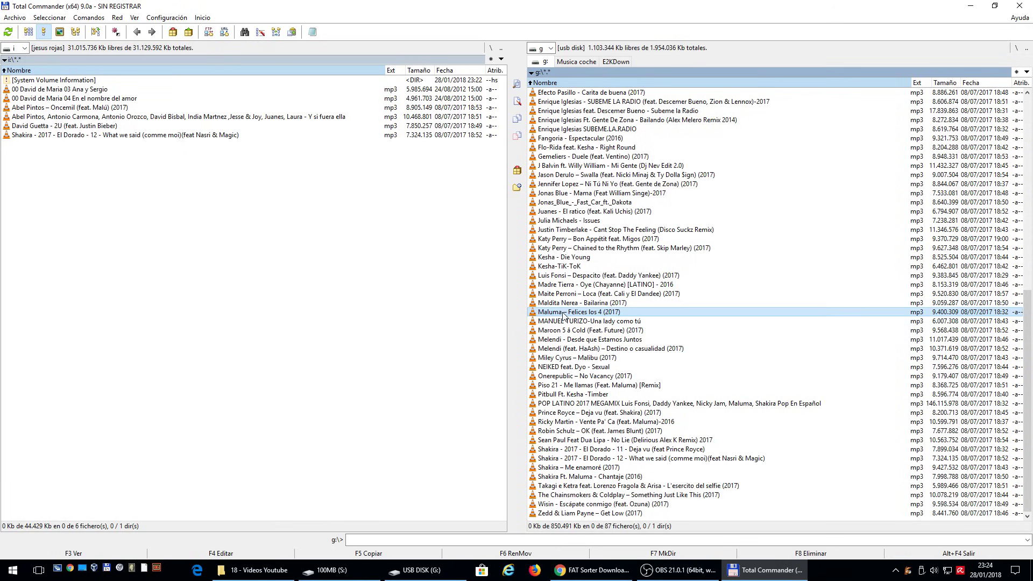
{"action": "key", "text": "F5"}
{"action": "key", "text": "Return"}
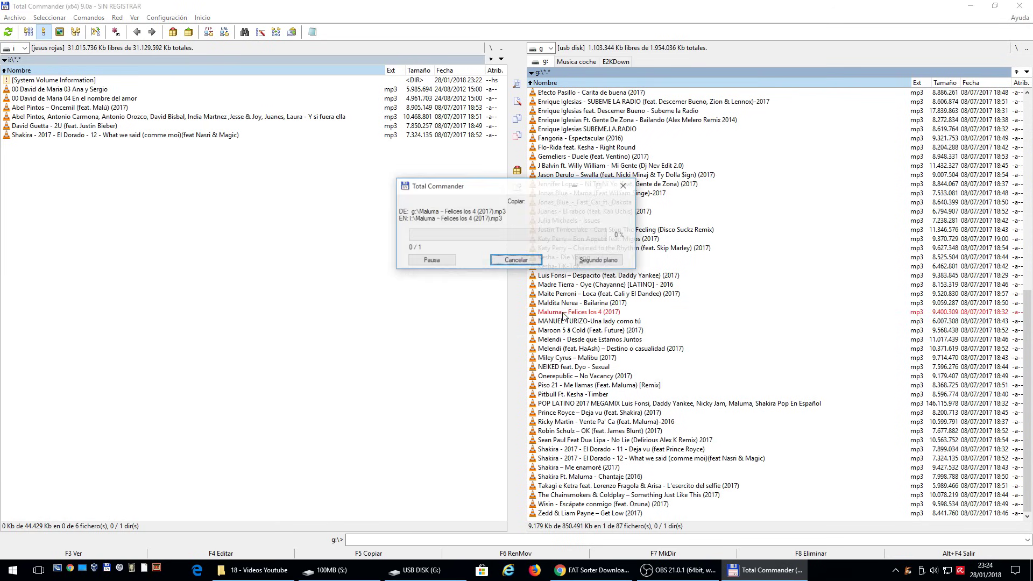
{"action": "scroll", "coordinate": [570, 310], "scroll_direction": "up", "scroll_amount": 4}
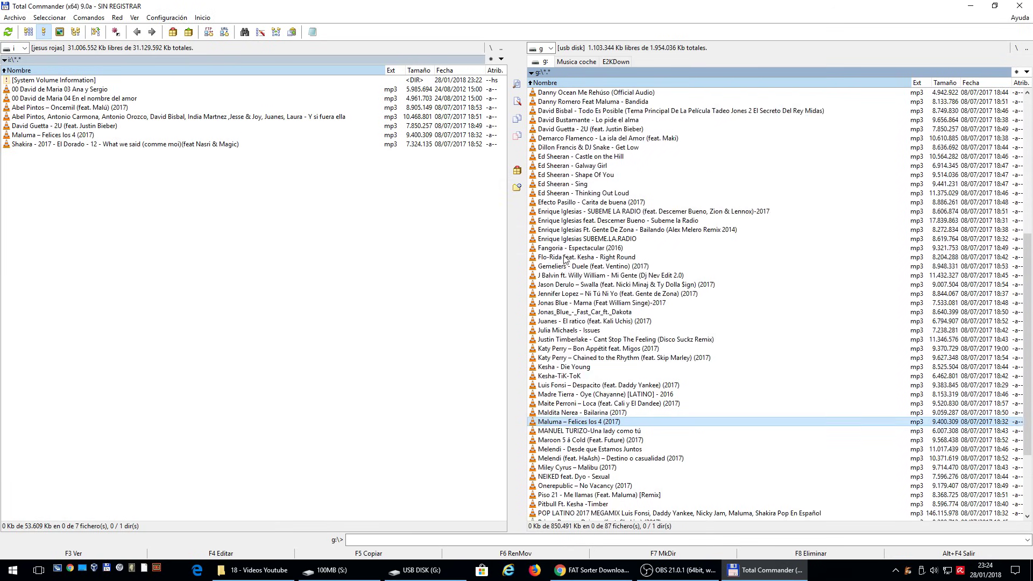
{"action": "left_click", "coordinate": [563, 312]}
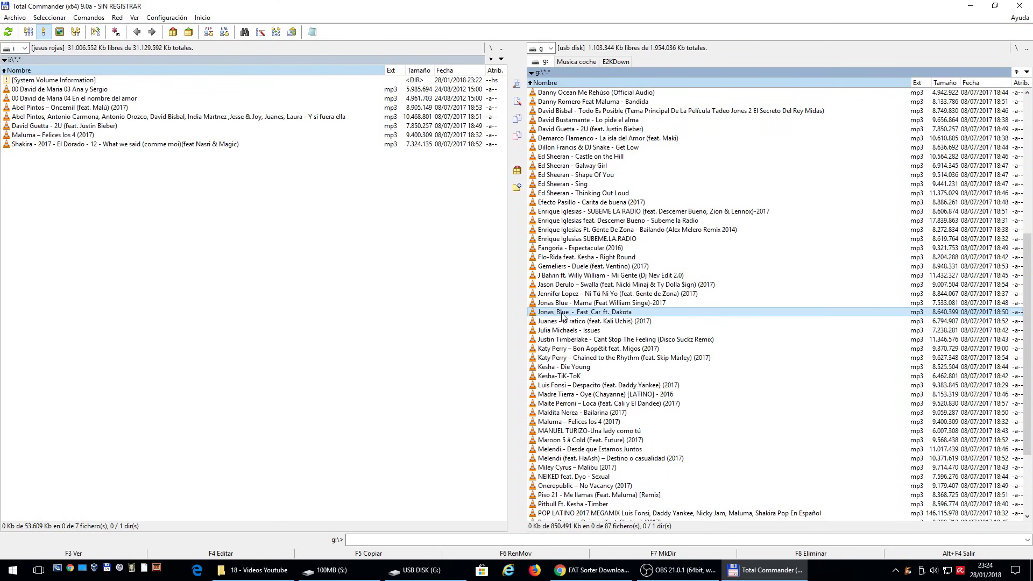
{"action": "key", "text": "F5"}
{"action": "key", "text": "Return"}
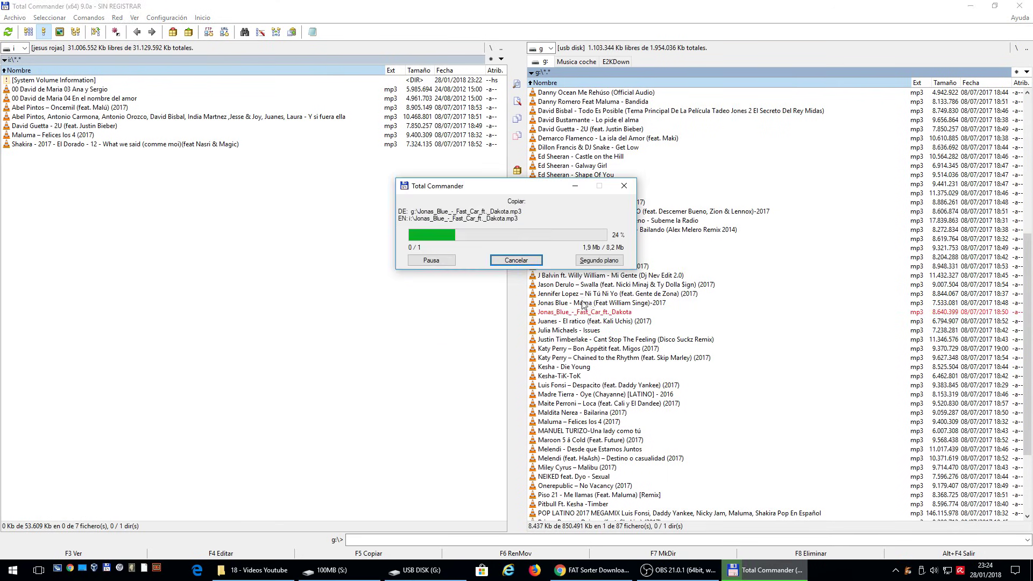
Copy the track "Demarco Flamenco - La isla del Amor (feat. Maki)" from drive G to drive I.
{"action": "left_click", "coordinate": [573, 139]}
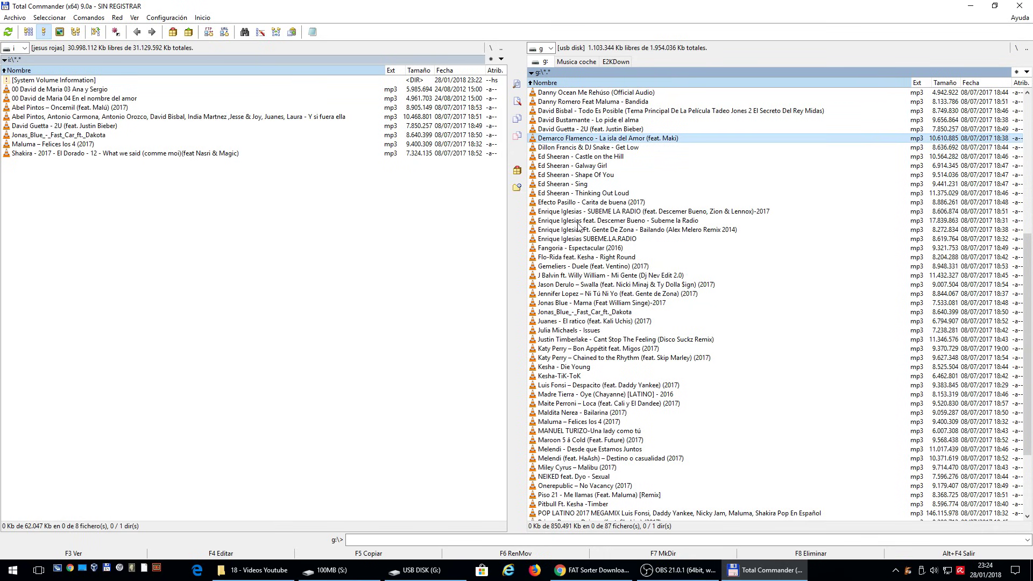
{"action": "key", "text": "F5"}
{"action": "key", "text": "Return"}
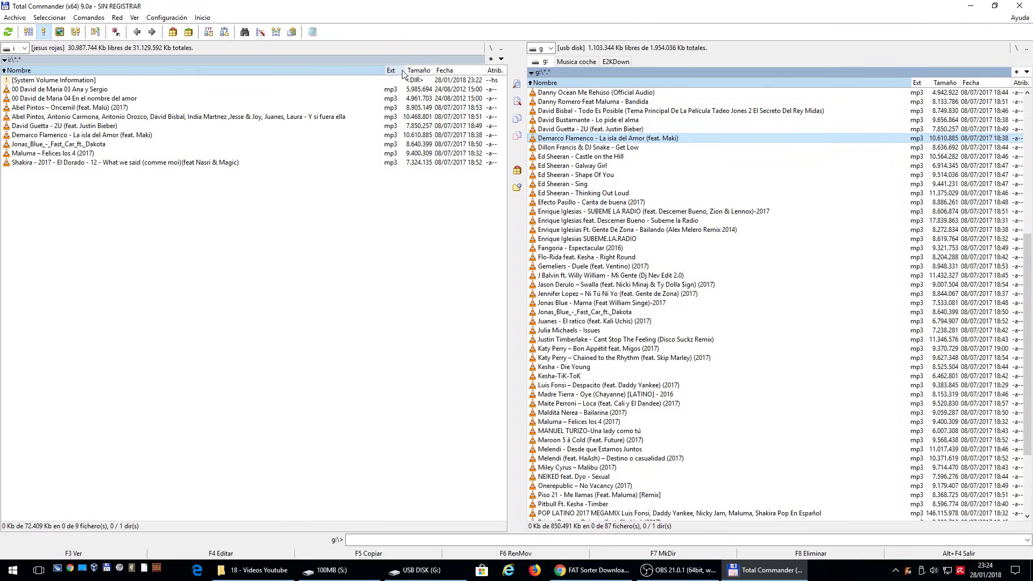
Sort the files on drive I by size and by date, and finish with the listing set to unsorted (Sin ordenar).
{"action": "left_click", "coordinate": [426, 70]}
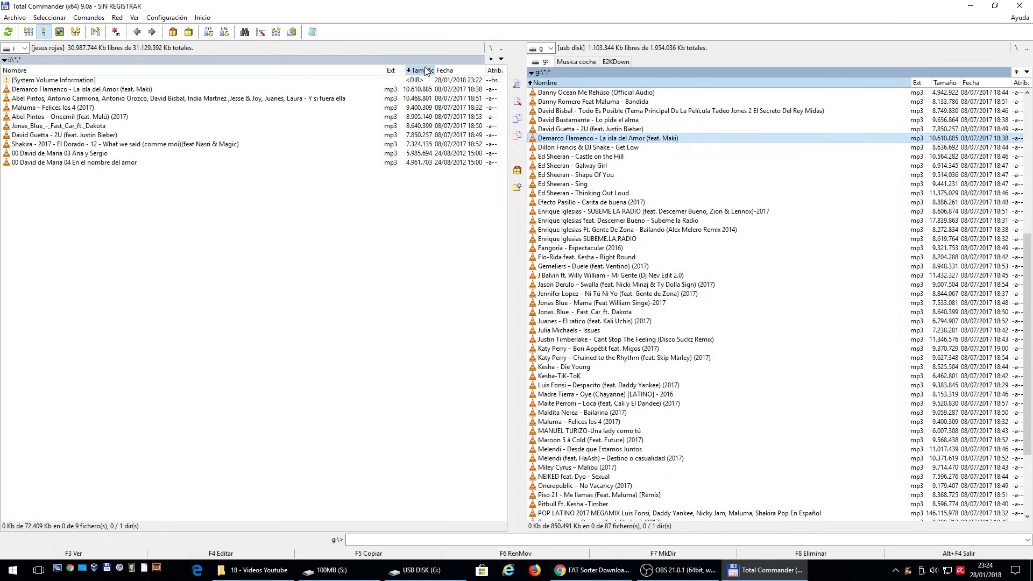
{"action": "left_click", "coordinate": [450, 70]}
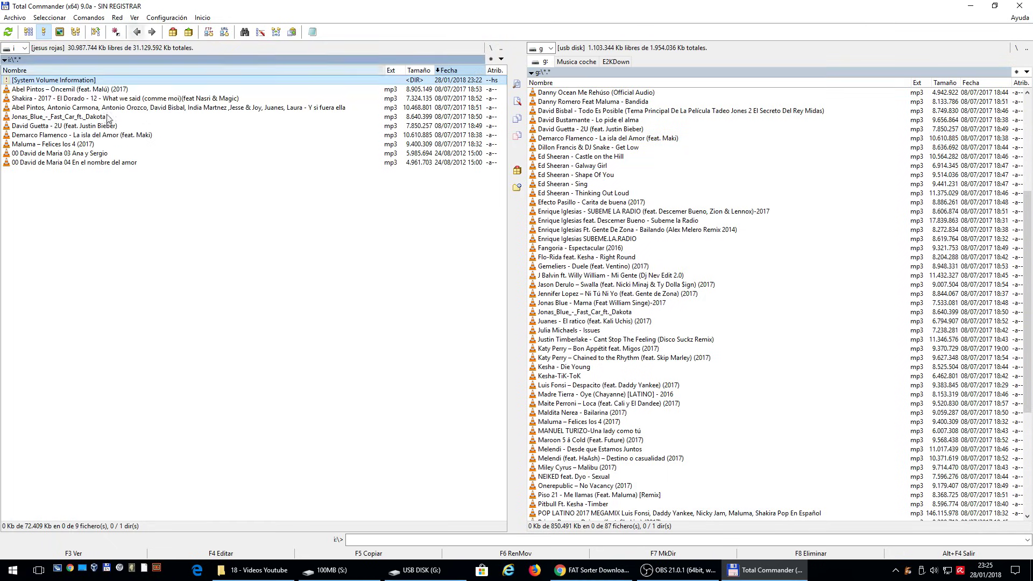
{"action": "left_click", "coordinate": [139, 20]}
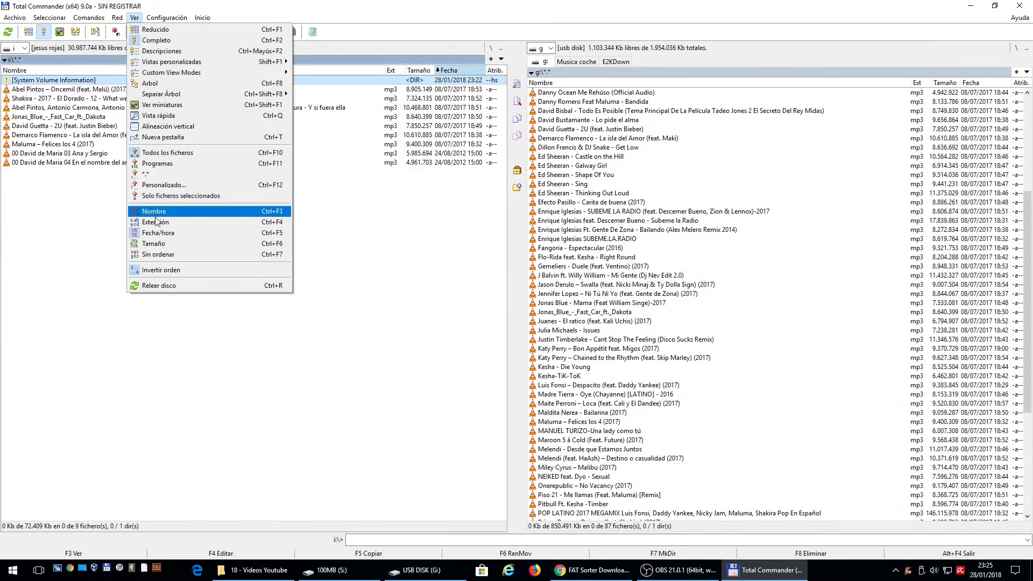
{"action": "left_click", "coordinate": [159, 255]}
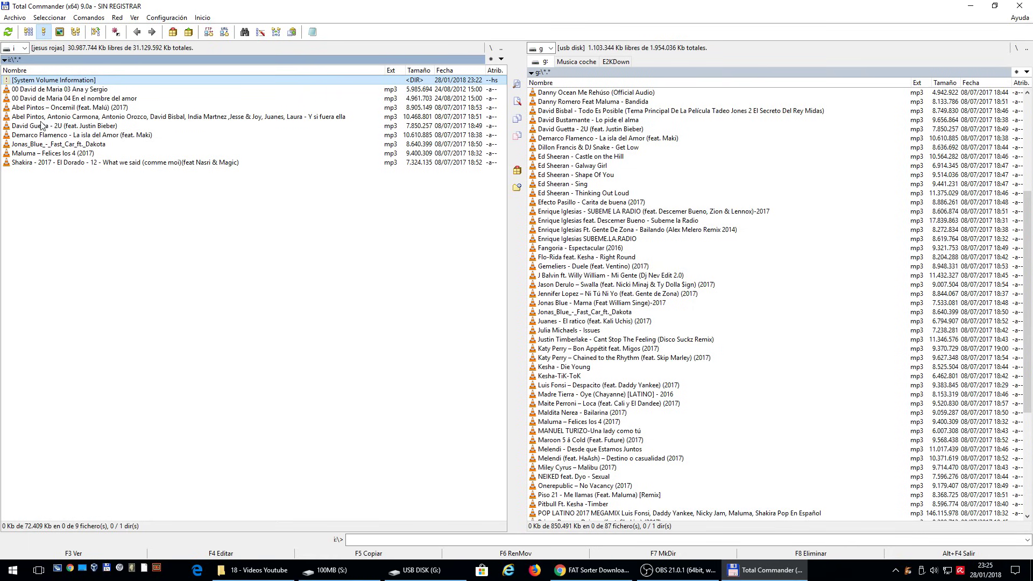
Play "00 David de Maria 03 Ana y Sergio" and "David Guetta - 2U (feat. Justin Bieber)" from drive I, closing the player after each.
{"action": "double_click", "coordinate": [61, 89]}
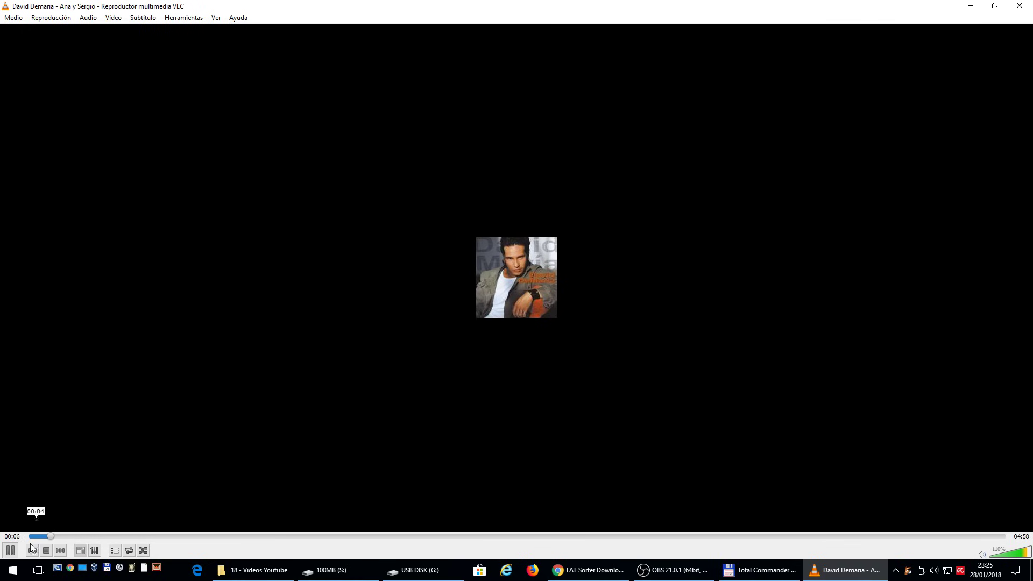
{"action": "left_click", "coordinate": [46, 551]}
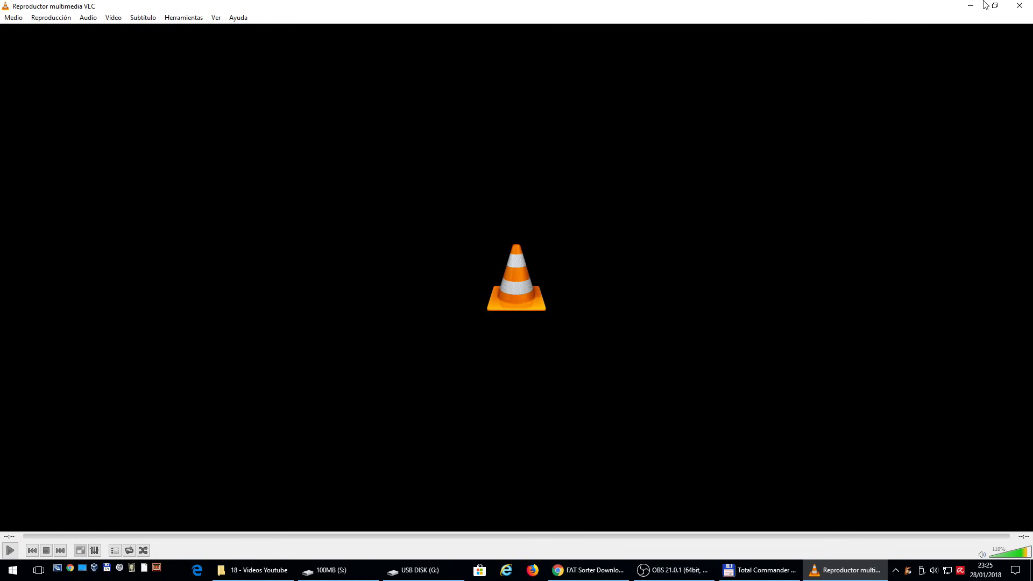
{"action": "left_click", "coordinate": [1020, 5]}
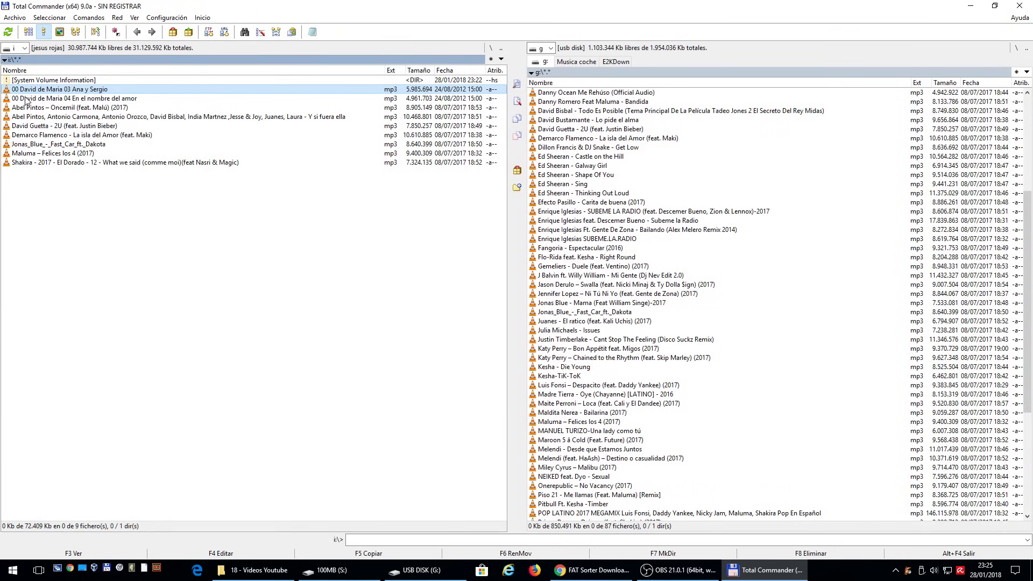
{"action": "left_click", "coordinate": [36, 127]}
{"action": "double_click", "coordinate": [36, 127]}
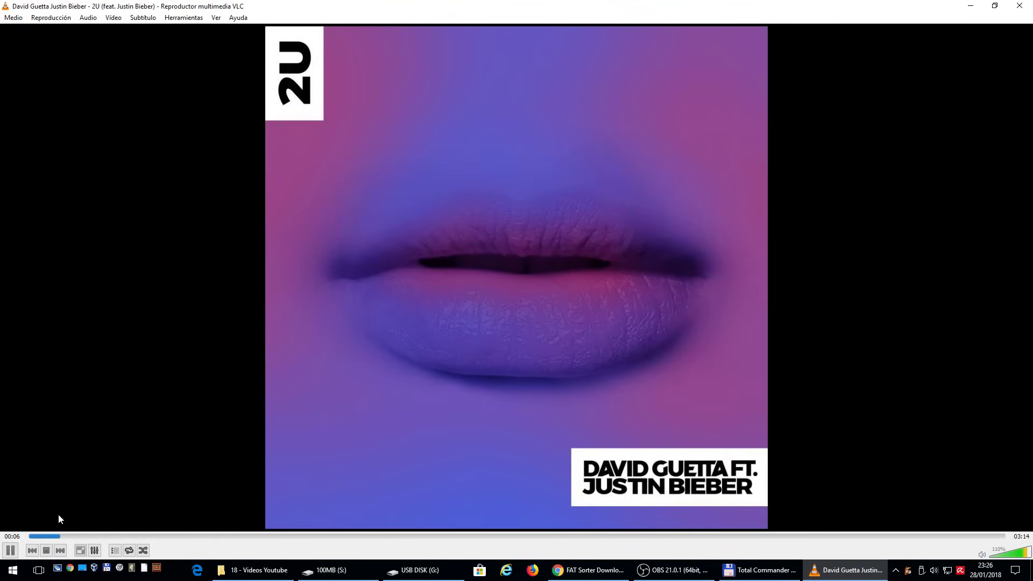
{"action": "key", "text": "alt+F4"}
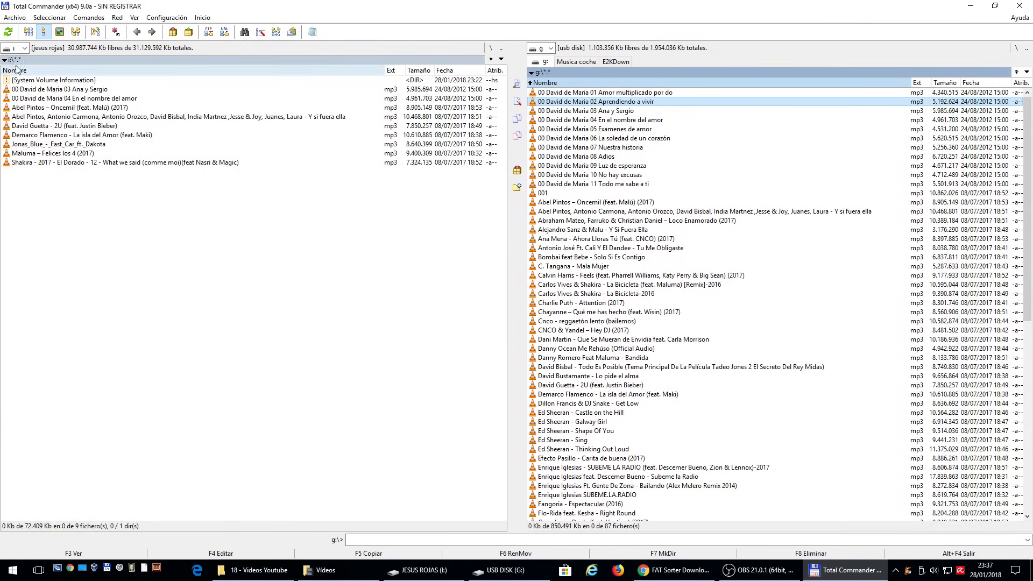
Select all files on drive G and copy their names, without paths or details, to the clipboard.
{"action": "left_click", "coordinate": [53, 18]}
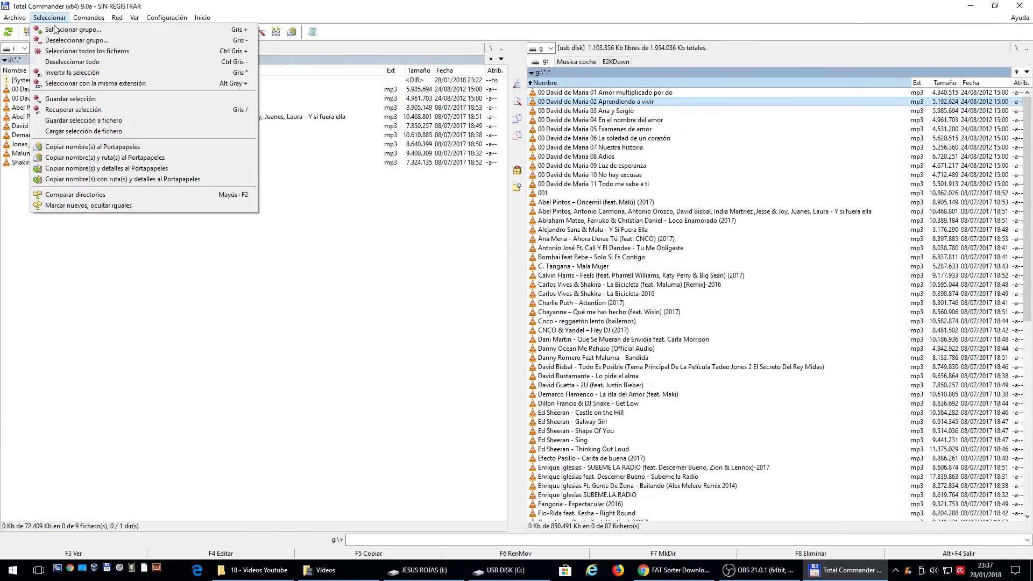
{"action": "left_click", "coordinate": [66, 51]}
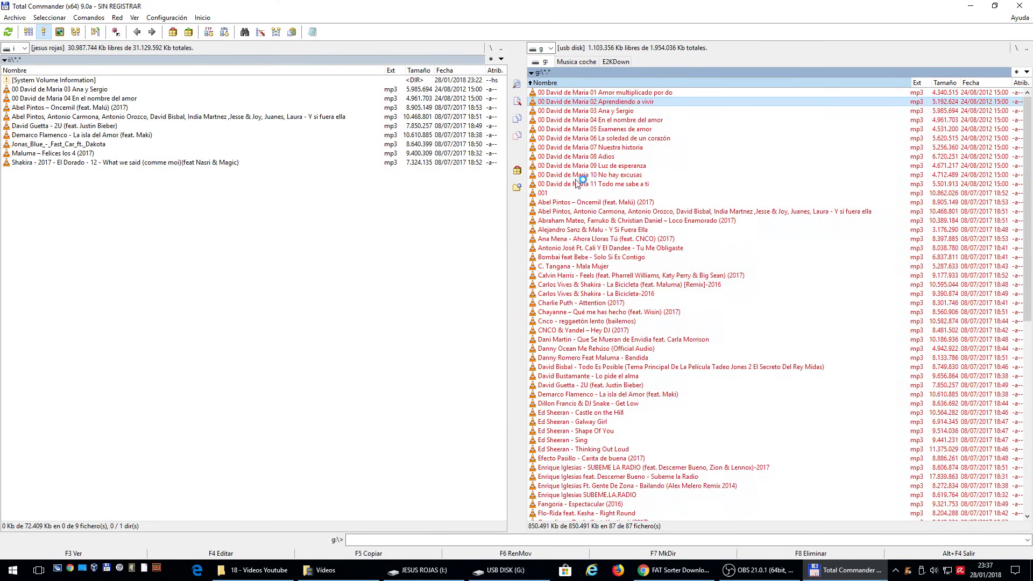
{"action": "left_click", "coordinate": [60, 18]}
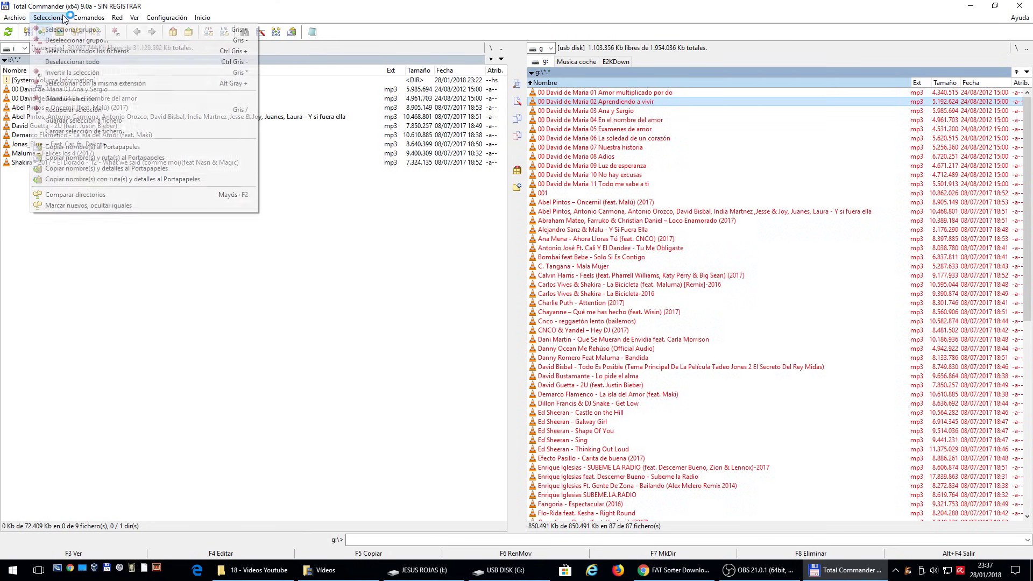
{"action": "left_click", "coordinate": [104, 153]}
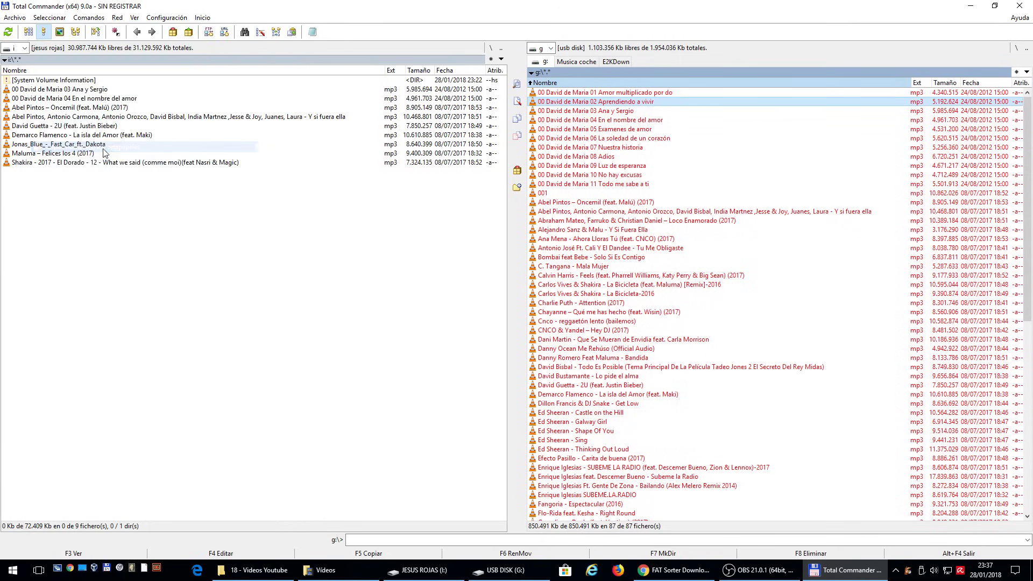
Open Excel and paste the copied file names into column B of the blank workbook, starting at B1.
{"action": "left_click", "coordinate": [13, 570]}
{"action": "type", "text": "excel"}
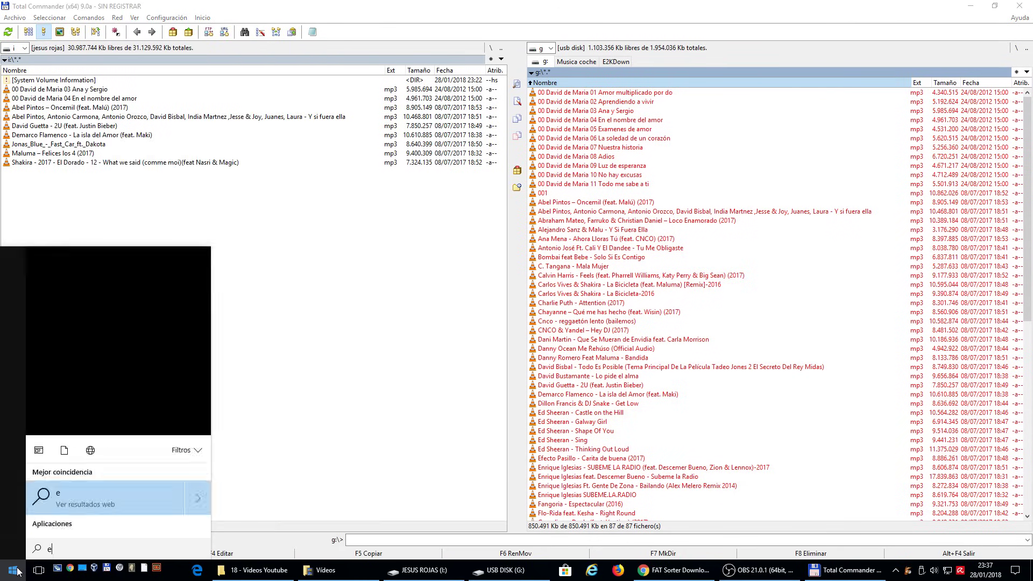
{"action": "key", "text": "Return"}
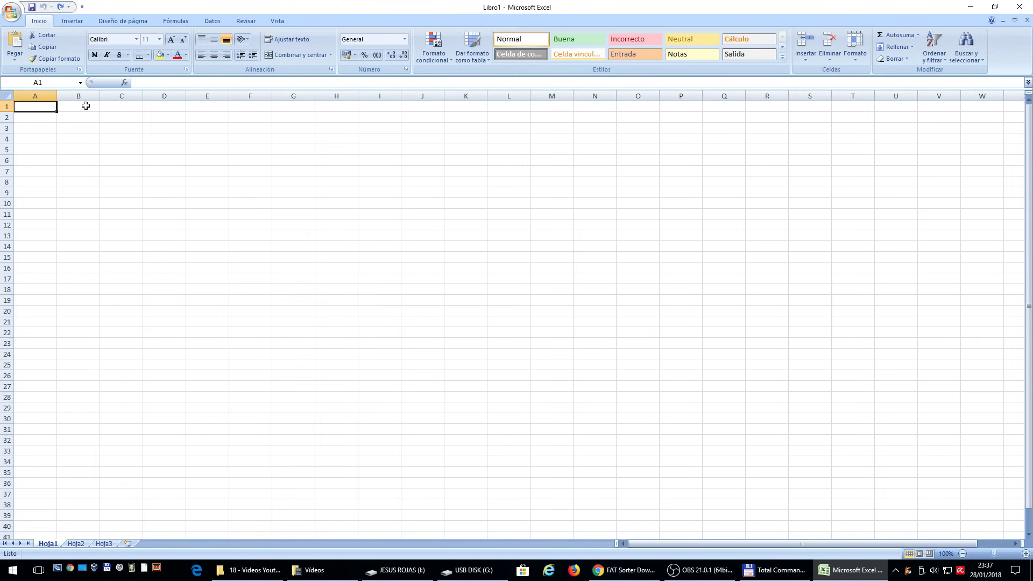
{"action": "left_click", "coordinate": [85, 105]}
{"action": "key", "text": "ctrl+v"}
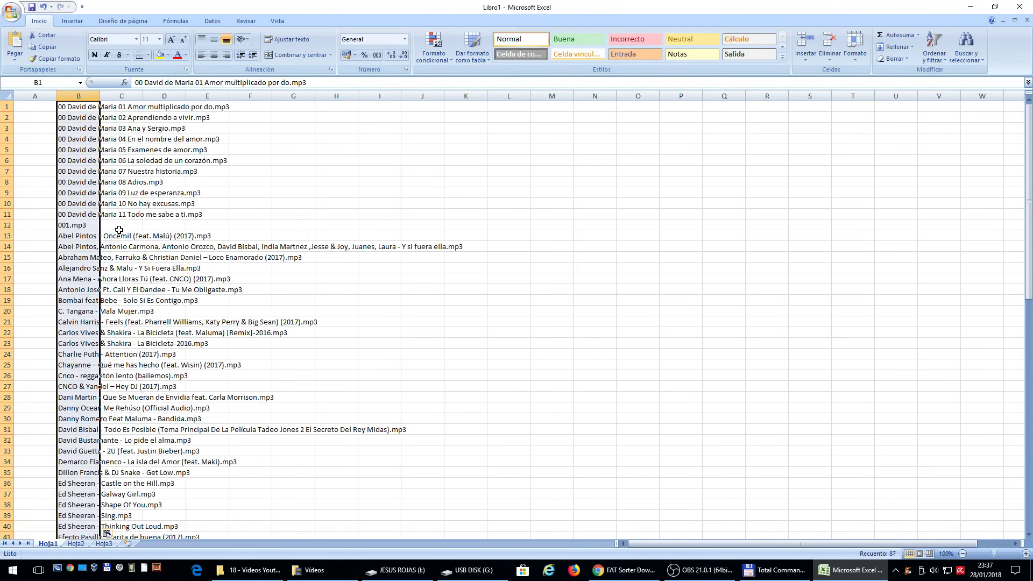
{"action": "left_click", "coordinate": [301, 139]}
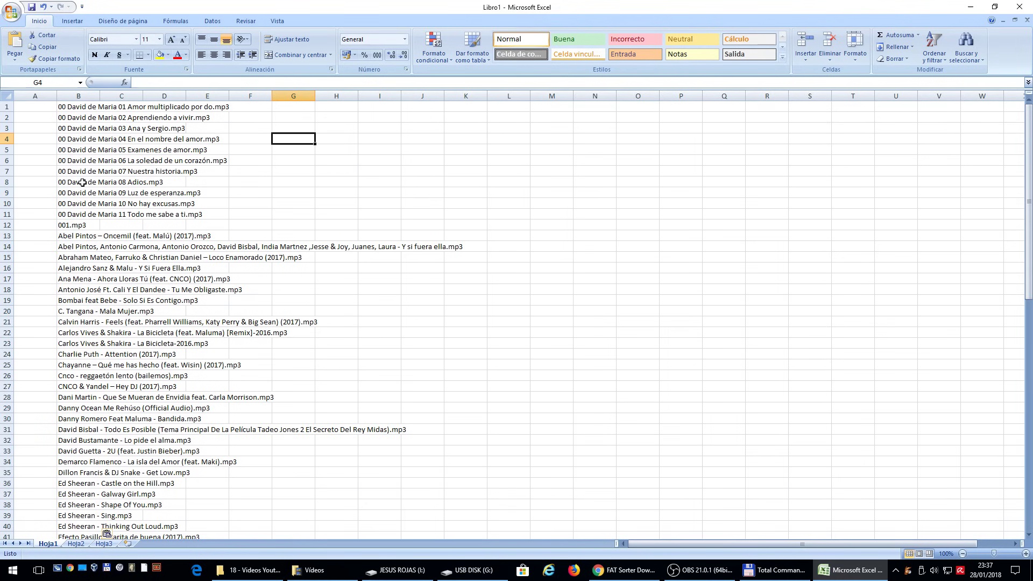
{"action": "scroll", "coordinate": [77, 427], "scroll_direction": "down", "scroll_amount": 2}
{"action": "scroll", "coordinate": [77, 428], "scroll_direction": "up", "scroll_amount": 2}
Enter 1, 2 and 3 in A1 to A3 and fill the number series down column A to the last track in row 87.
{"action": "left_click", "coordinate": [31, 109]}
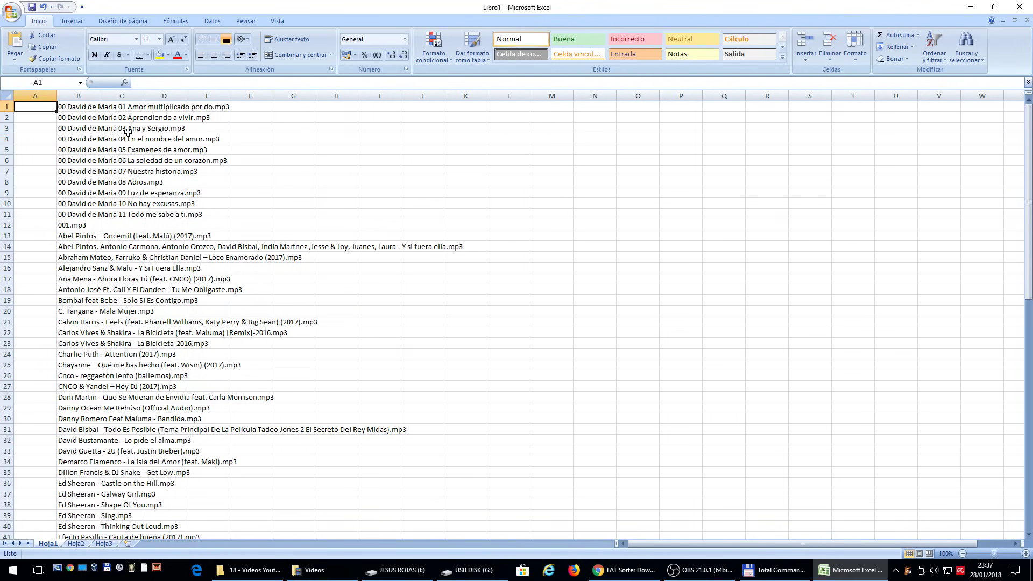
{"action": "type", "text": "1"}
{"action": "key", "text": "Return"}
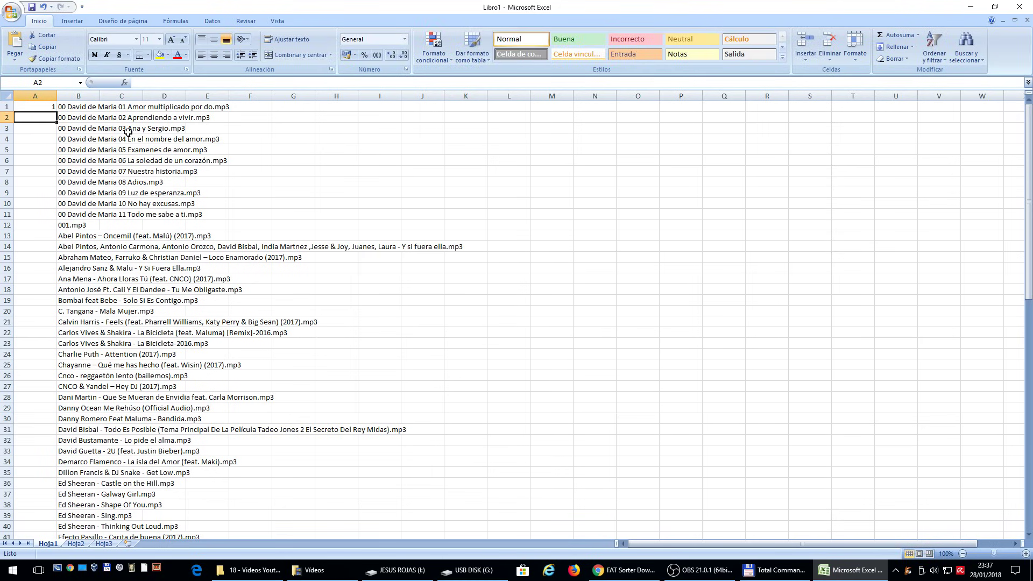
{"action": "type", "text": "2"}
{"action": "key", "text": "Return"}
{"action": "type", "text": "3"}
{"action": "key", "text": "Return"}
{"action": "left_click_drag", "start_coordinate": [27, 107], "coordinate": [46, 522]}
Check the numbering through the end of the list and compare it with the last files on drive G in Total Commander.
{"action": "left_click", "coordinate": [75, 452]}
{"action": "scroll", "coordinate": [25, 398], "scroll_direction": "down", "scroll_amount": 3}
{"action": "scroll", "coordinate": [25, 398], "scroll_direction": "down", "scroll_amount": 2}
{"action": "scroll", "coordinate": [34, 393], "scroll_direction": "up", "scroll_amount": 11}
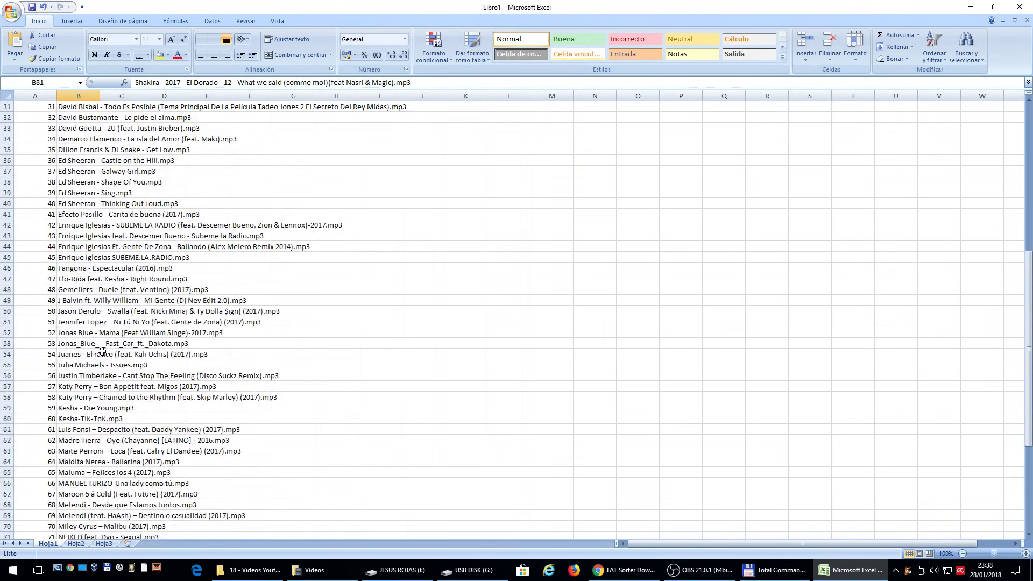
{"action": "scroll", "coordinate": [102, 351], "scroll_direction": "down", "scroll_amount": 6}
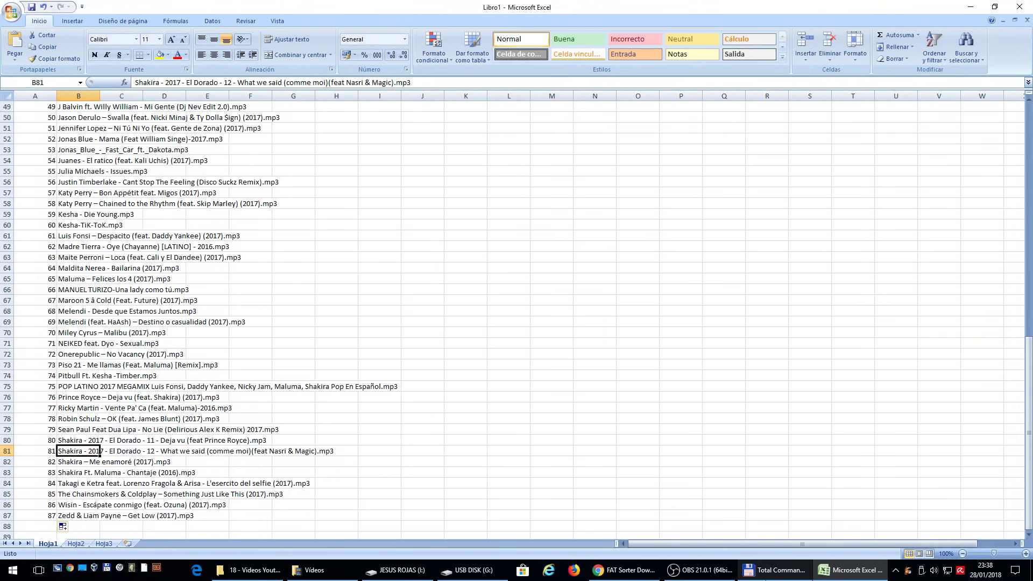
{"action": "left_click", "coordinate": [777, 578]}
{"action": "left_click_drag", "start_coordinate": [1029, 226], "coordinate": [1031, 412]}
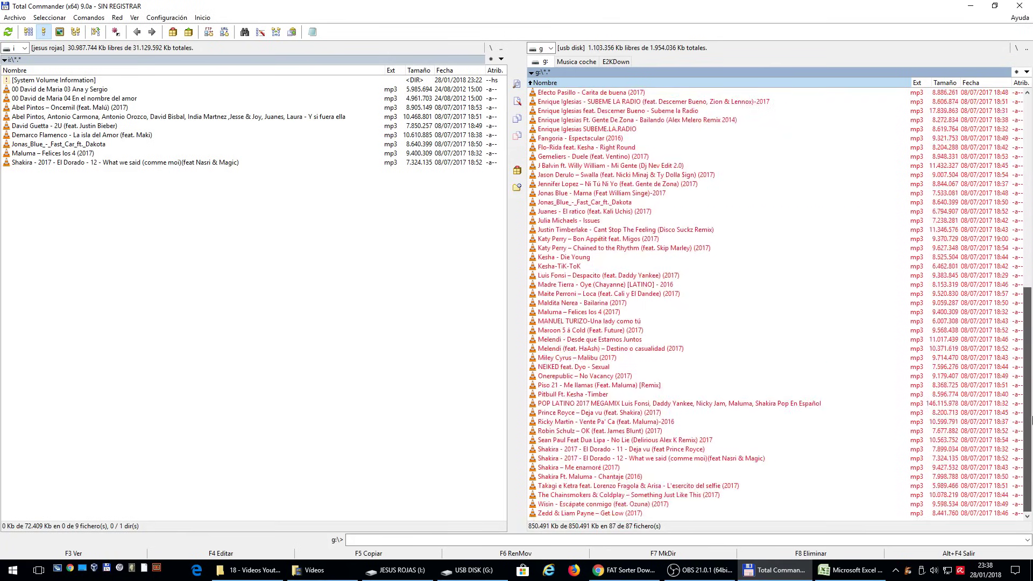
{"action": "key", "text": "alt+Tab"}
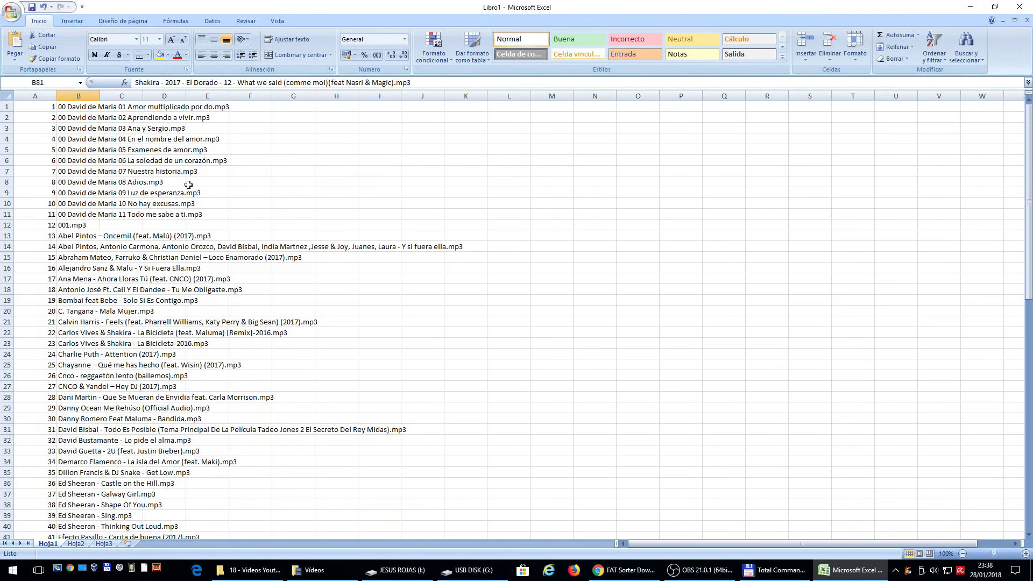
Go through the numbered tracks in column A one by one from row 26 to row 41.
{"action": "left_click", "coordinate": [38, 376]}
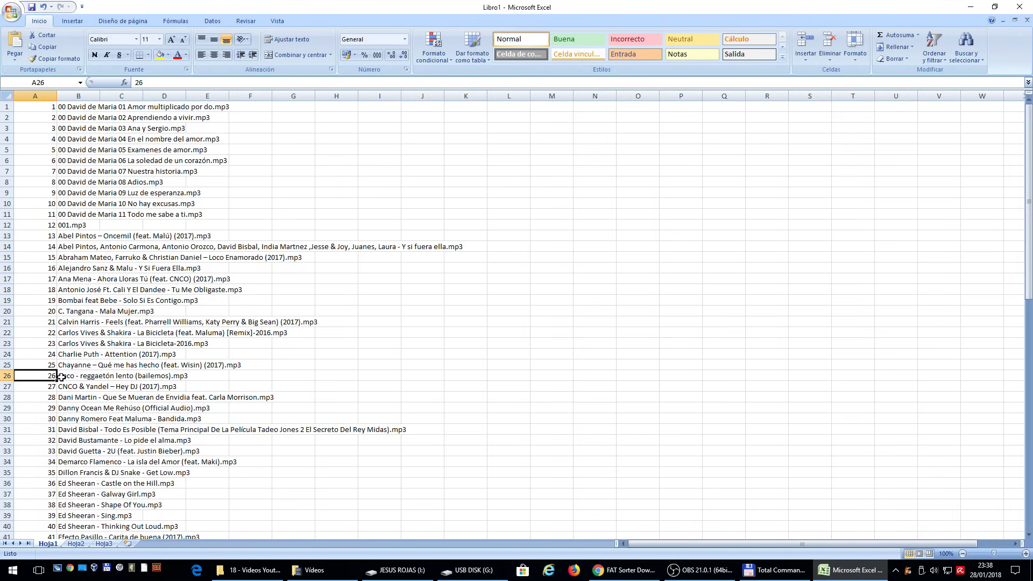
{"action": "key", "text": "Down"}
{"action": "key", "text": "Down"}
{"action": "key", "text": "Down"}
{"action": "key", "text": "Down"}
{"action": "key", "text": "Down"}
{"action": "key", "text": "Down"}
{"action": "key", "text": "Down"}
{"action": "key", "text": "Down"}
{"action": "key", "text": "Down"}
{"action": "key", "text": "Down"}
{"action": "key", "text": "Down"}
{"action": "key", "text": "Down"}
{"action": "key", "text": "Down"}
{"action": "key", "text": "Down"}
{"action": "key", "text": "Down"}
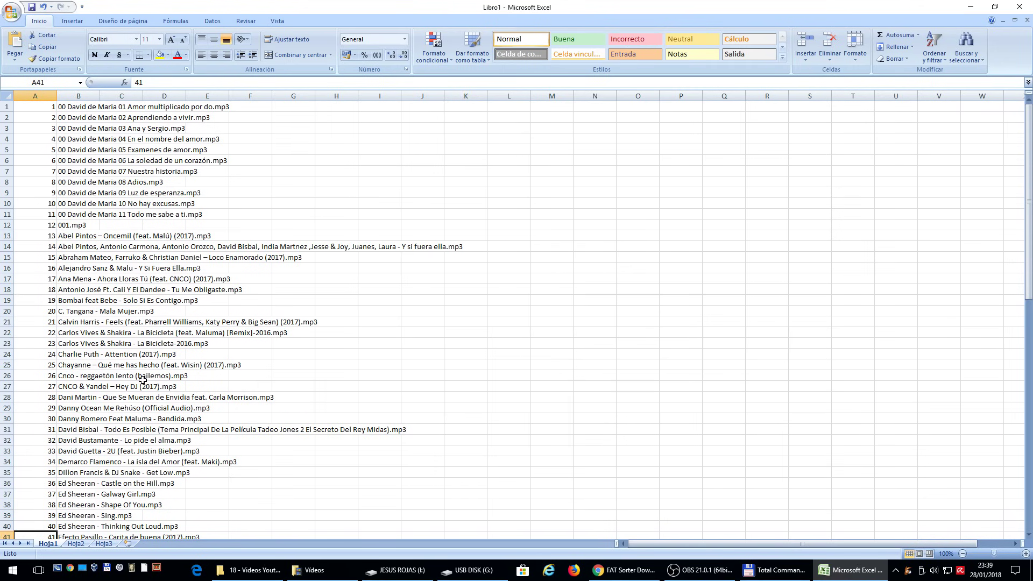